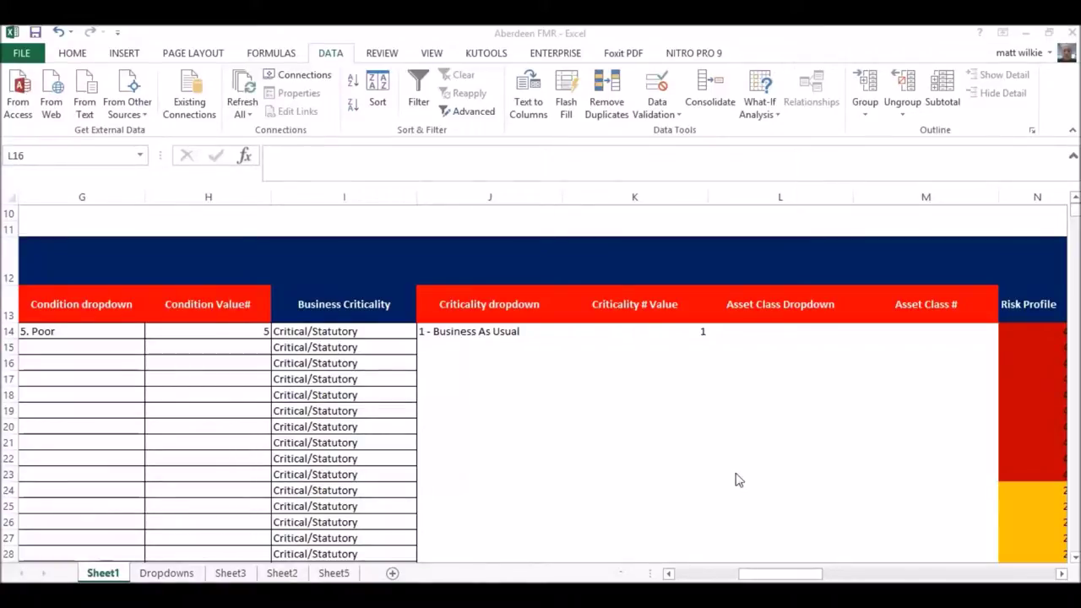
Step: View the choices offered by the Asset Class dropdown in cell L14
click(810, 333)
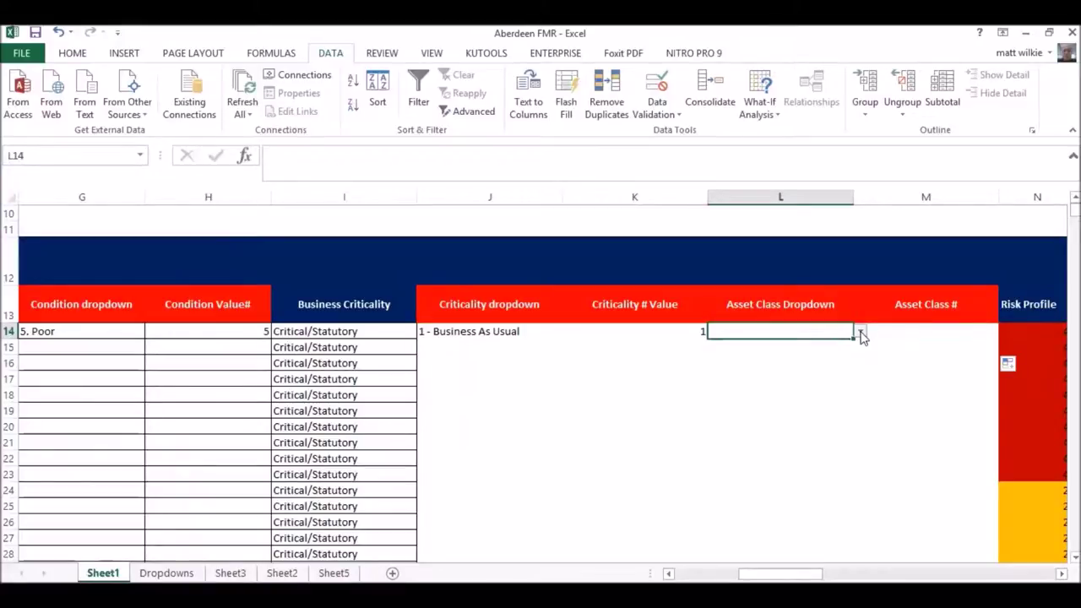
click(861, 333)
click(860, 333)
Step: On the Dropdowns sheet, examine the Asset Class list and its matching values in H3:I5, including the range's name
click(166, 572)
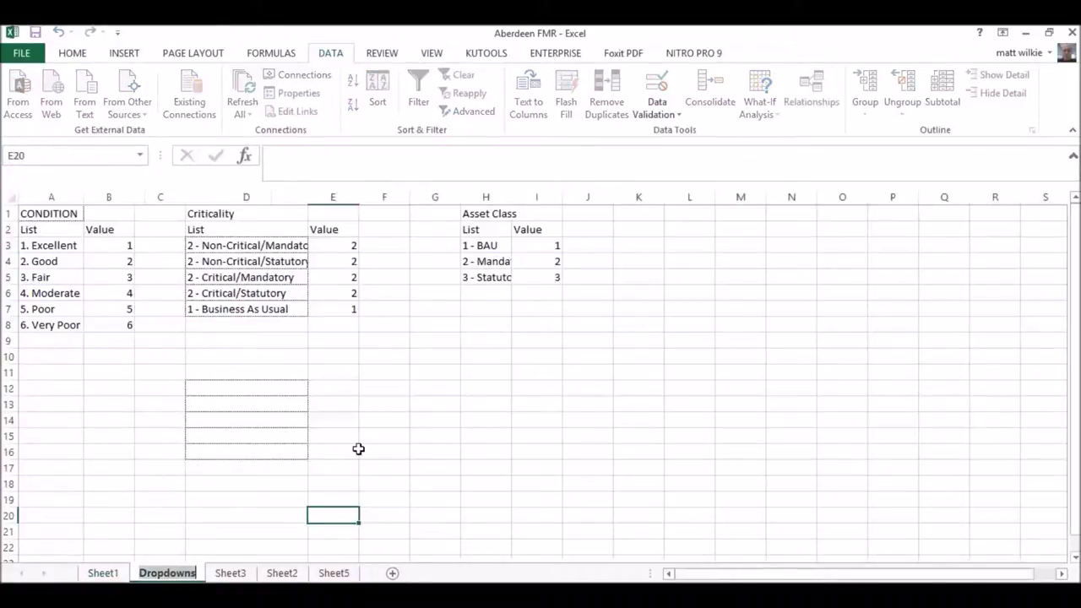
click(494, 261)
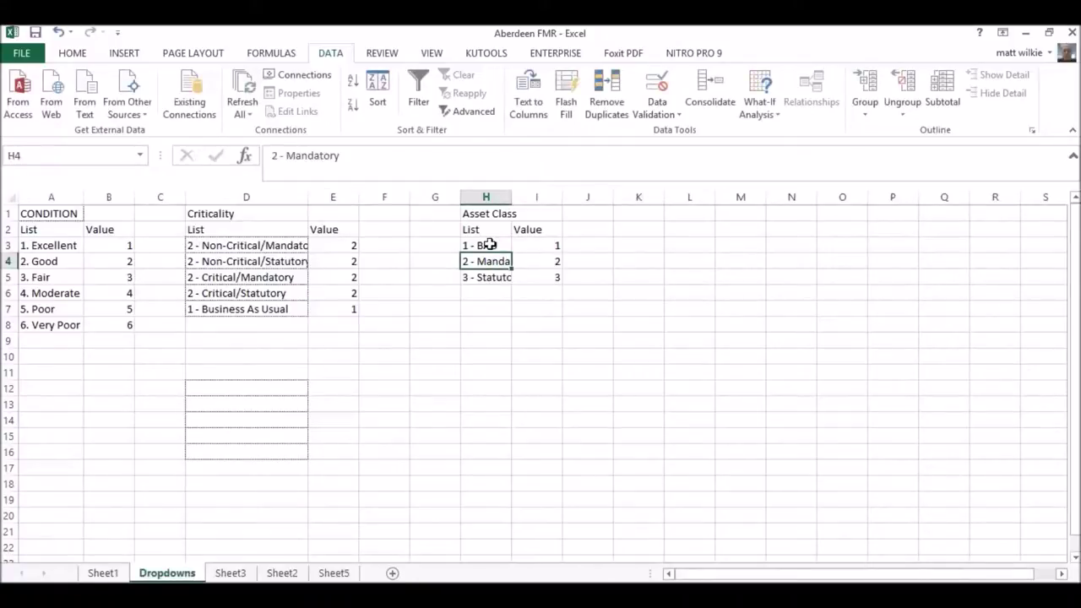
drag(490, 245, 509, 290)
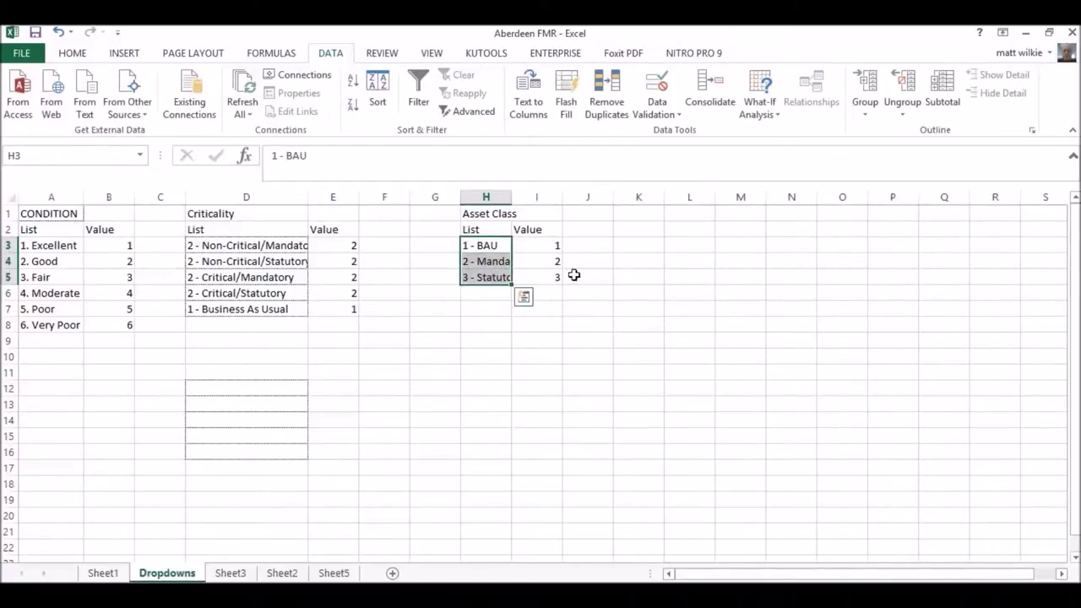
drag(543, 245, 546, 279)
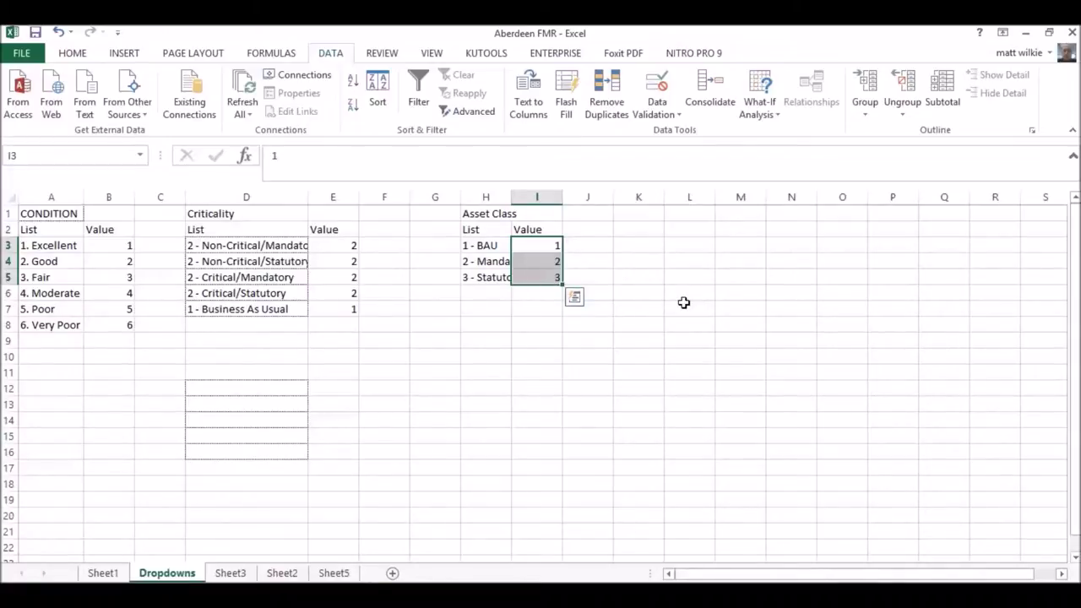
click(478, 245)
click(529, 251)
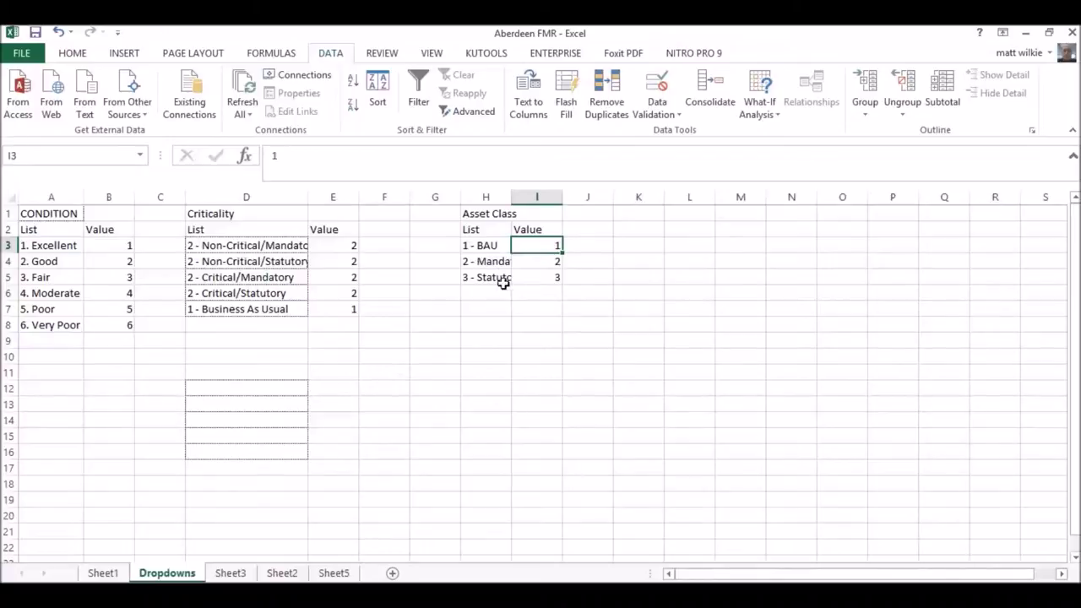
click(564, 295)
click(536, 243)
click(479, 245)
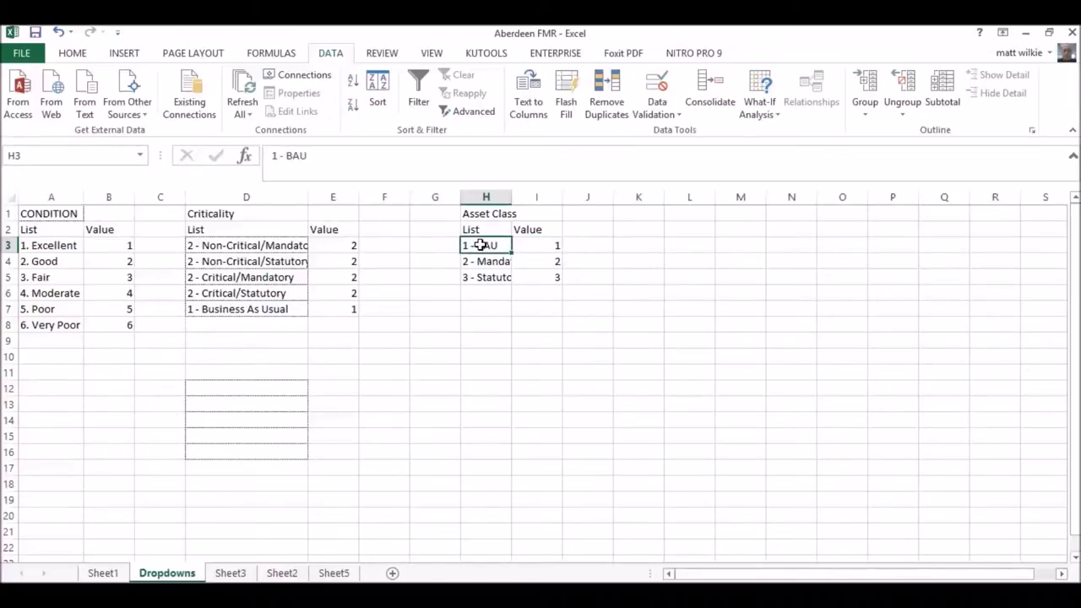
drag(479, 245, 535, 244)
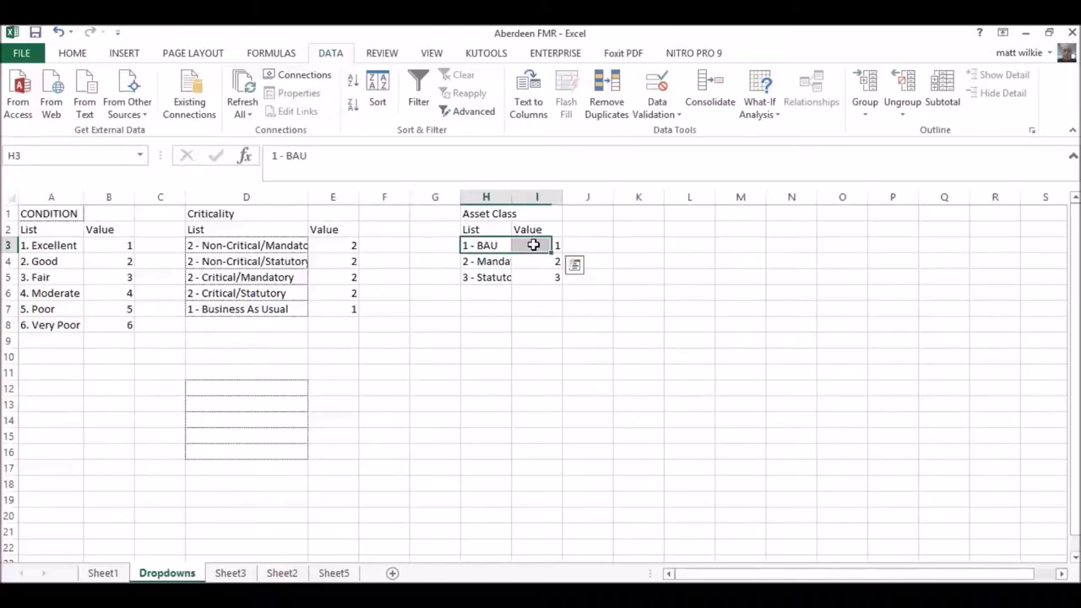
click(475, 245)
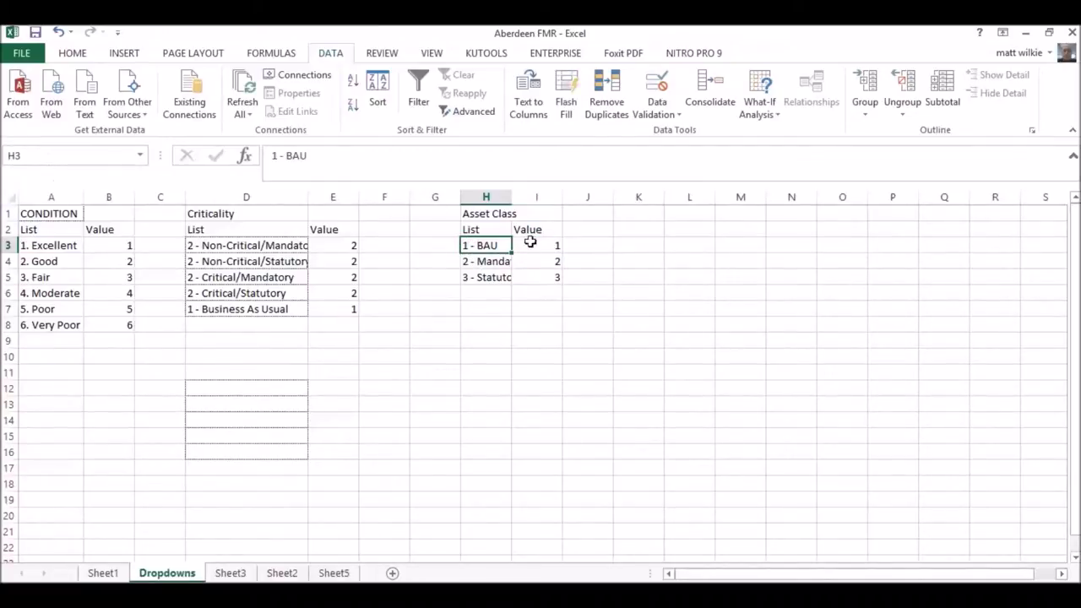
drag(482, 247, 520, 269)
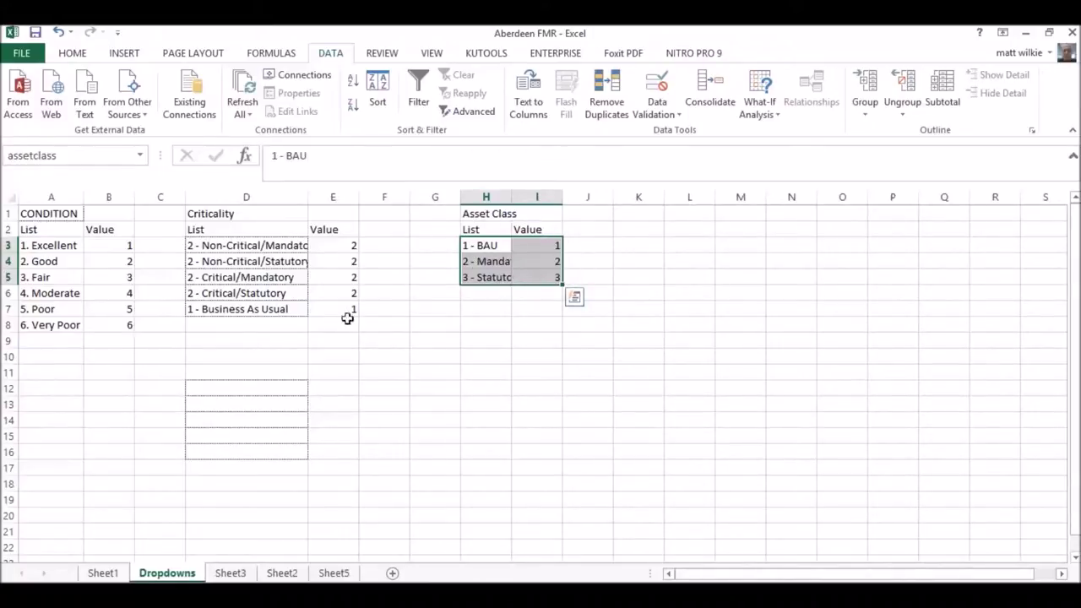
Step: Select the Criticality list with its values in D3:E7 to check the range's name
double_click(248, 246)
drag(248, 246, 315, 283)
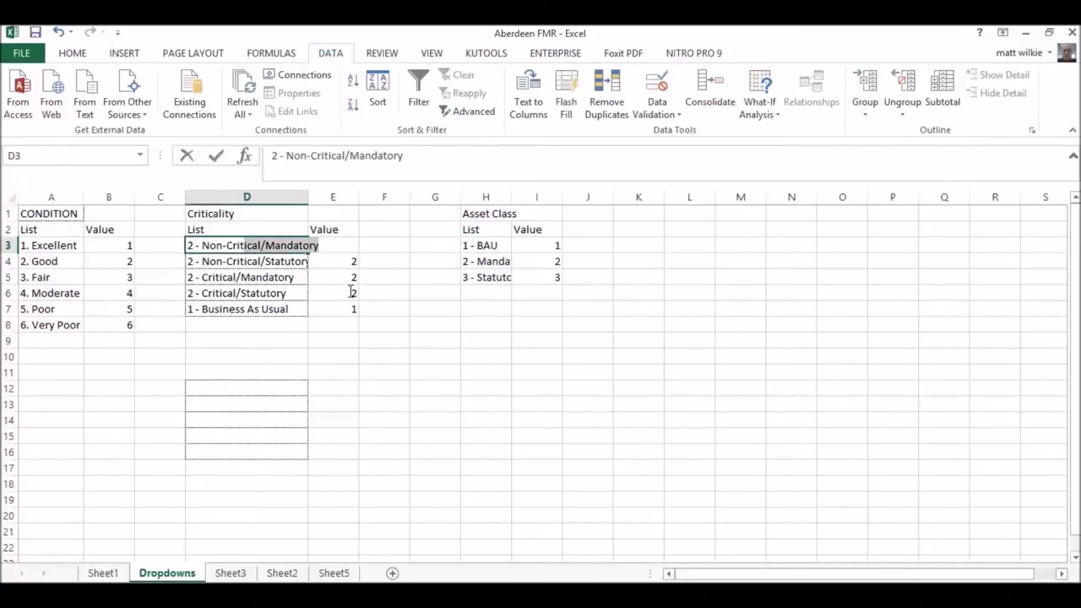
click(288, 293)
click(261, 246)
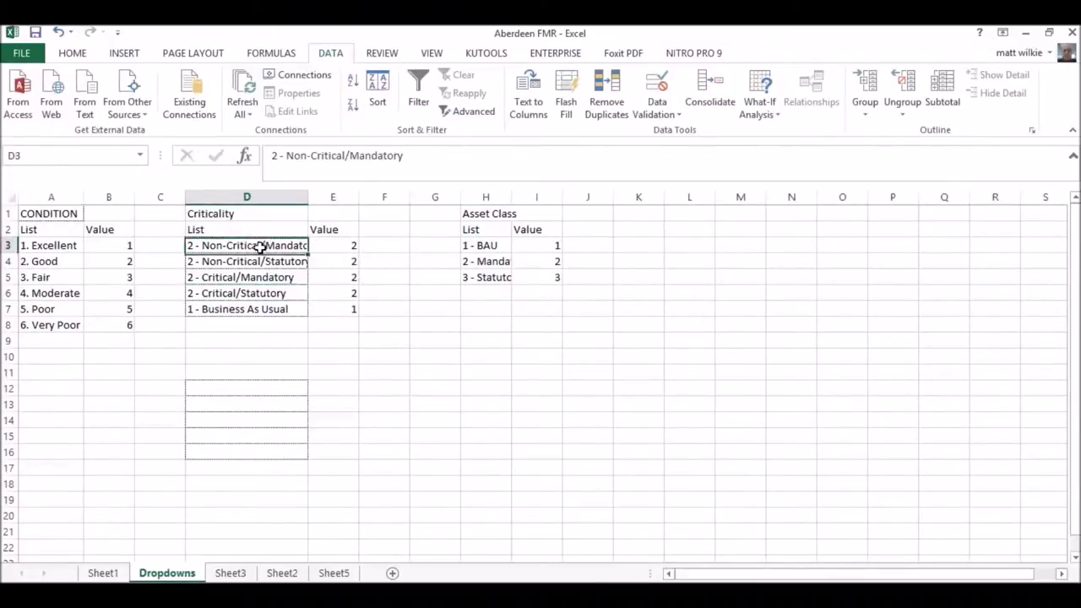
drag(260, 246, 337, 304)
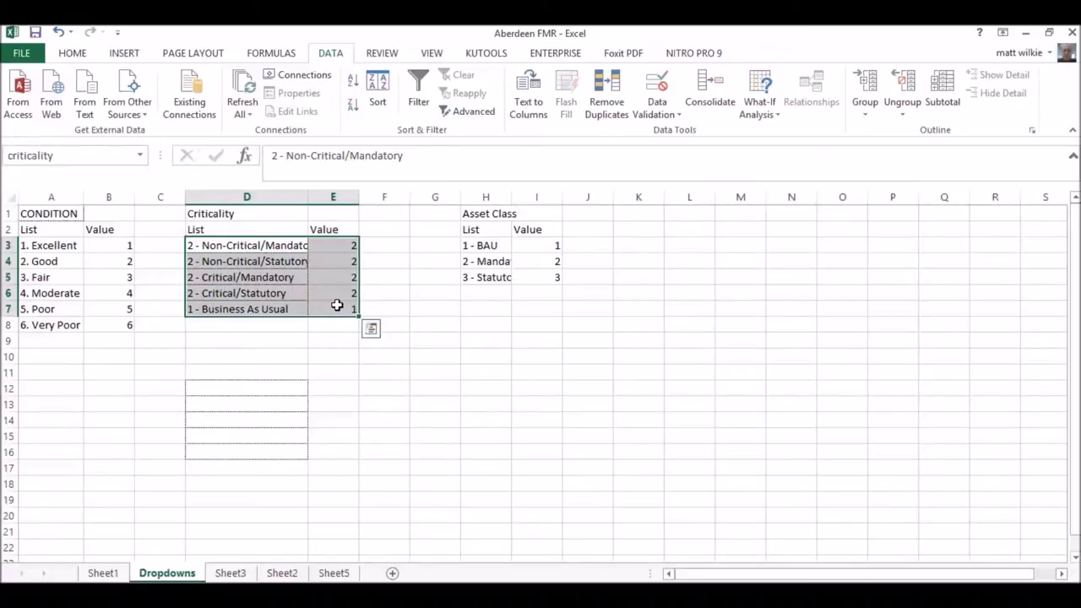
Step: Enter the heading Sales in H8 and three salespeople's first names below it in H9:H11
click(466, 328)
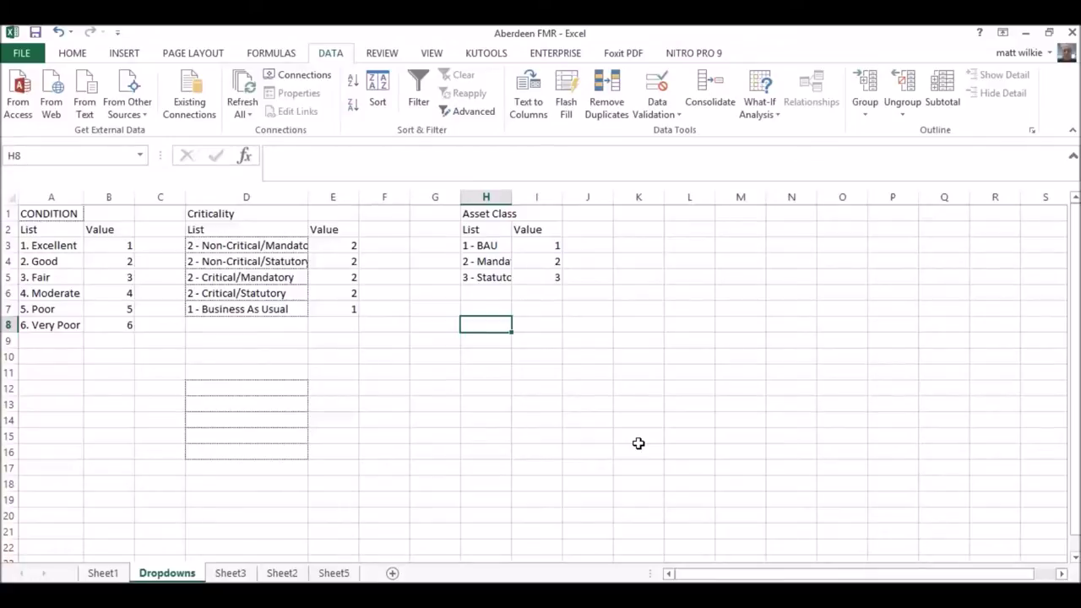
text(J)
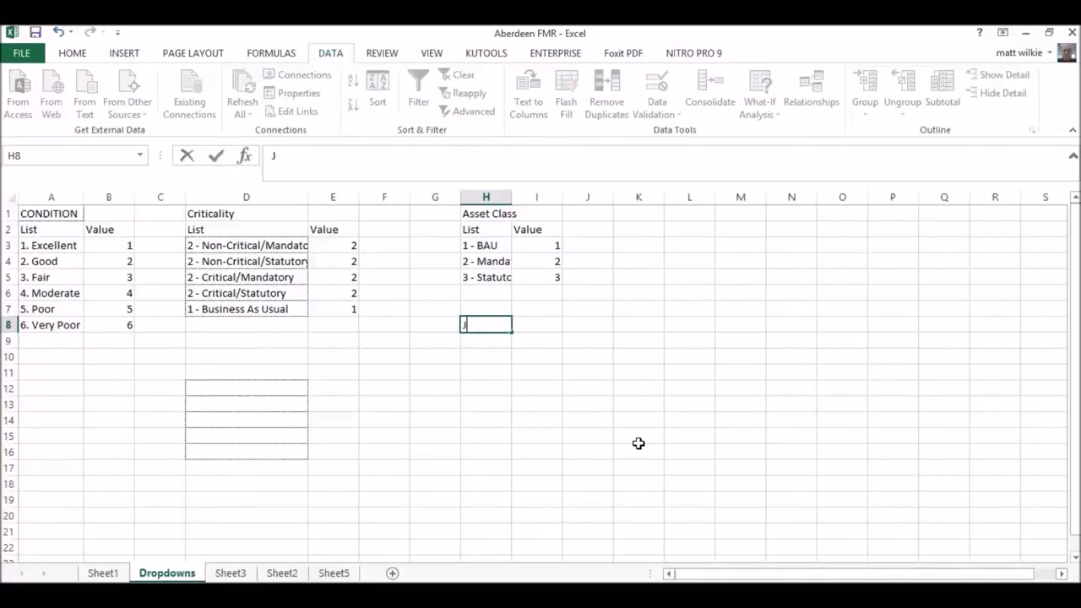
text(Sales)
key(Return)
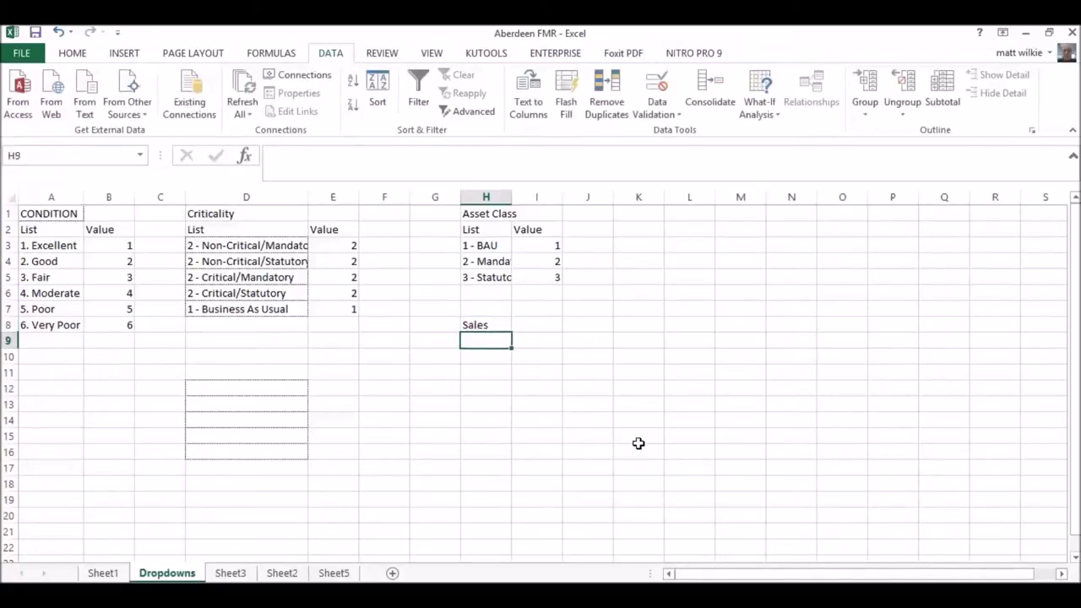
text(John)
key(Return)
text(Dave)
key(Return)
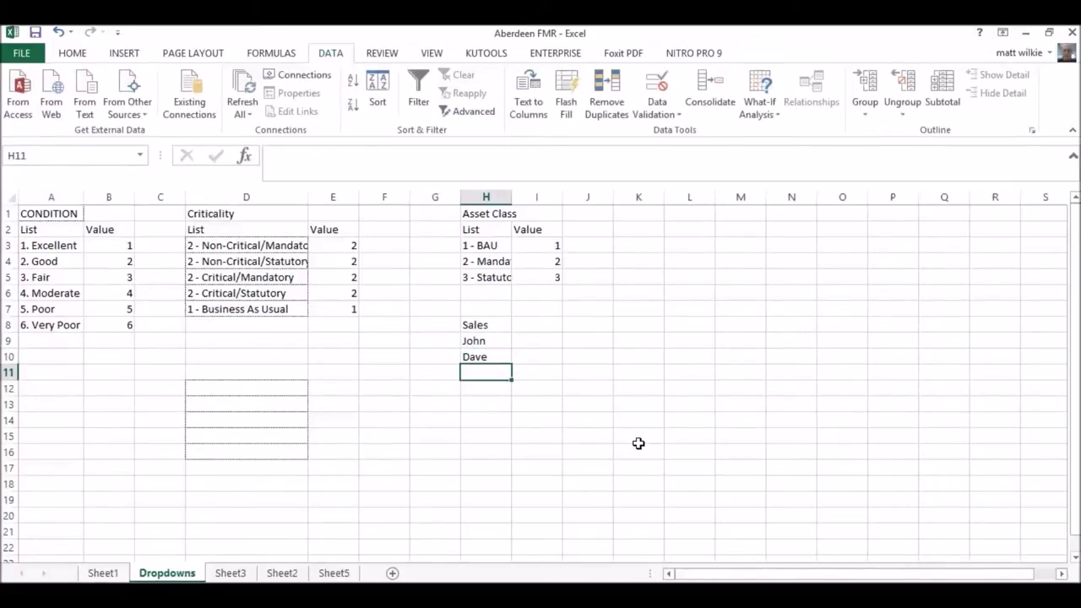
text(Fred)
key(Tab)
key(Tab)
key(Tab)
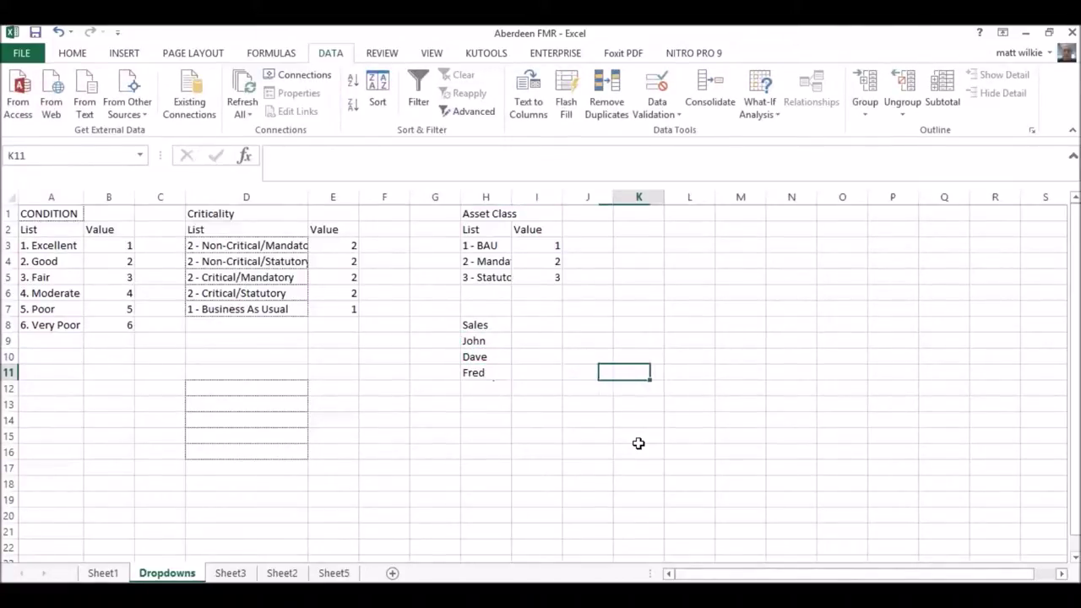
Step: Enter the values 4, 5 and 67 beside the three names in I9:I11
key(Left)
key(Left)
key(Up)
key(Up)
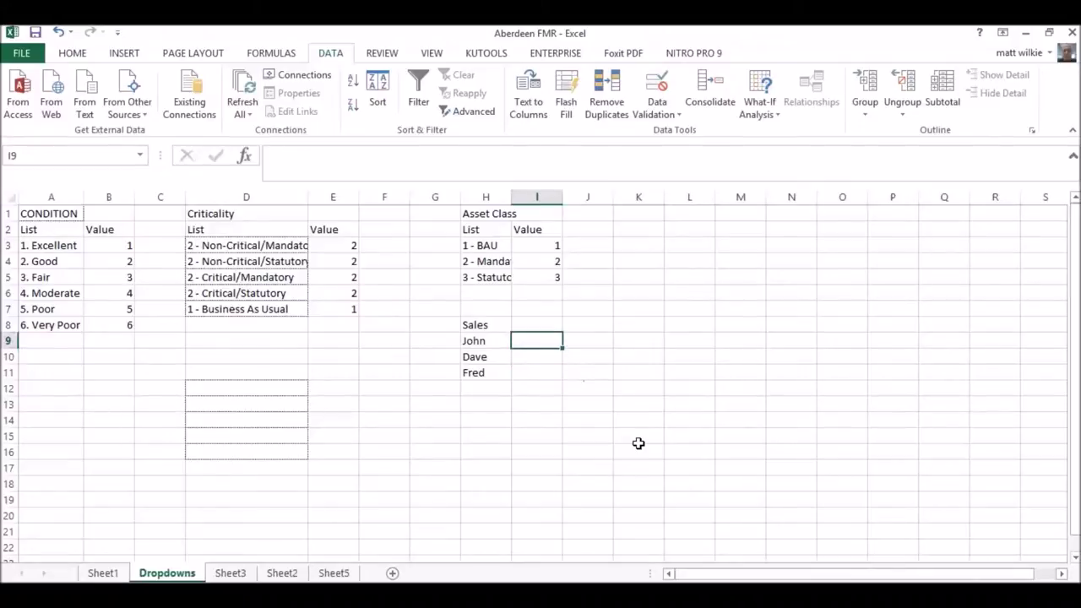
text(4)
key(Return)
text(5)
key(Return)
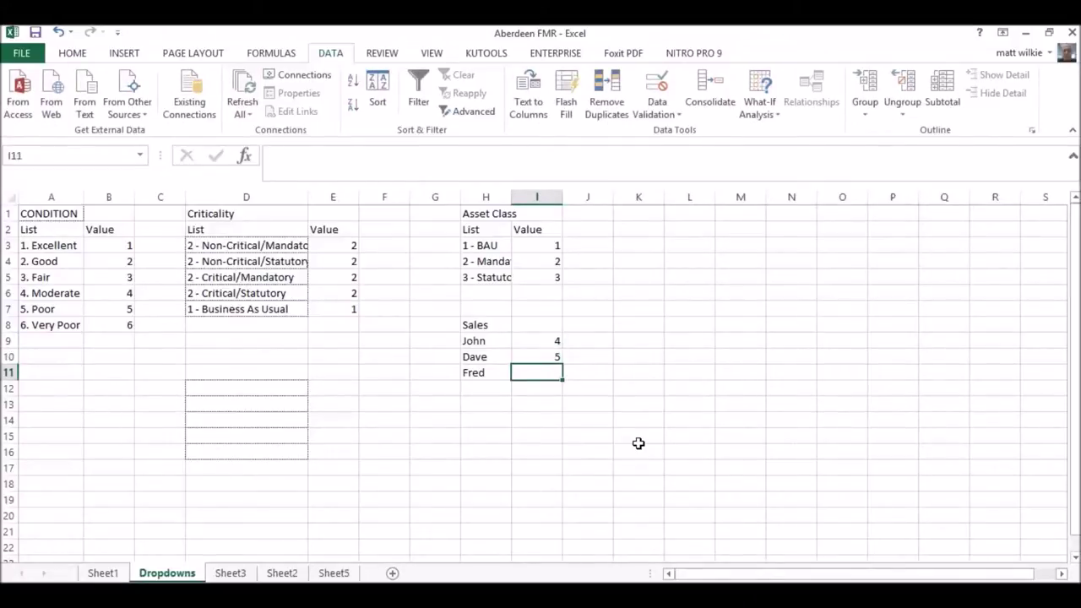
text(67)
key(Return)
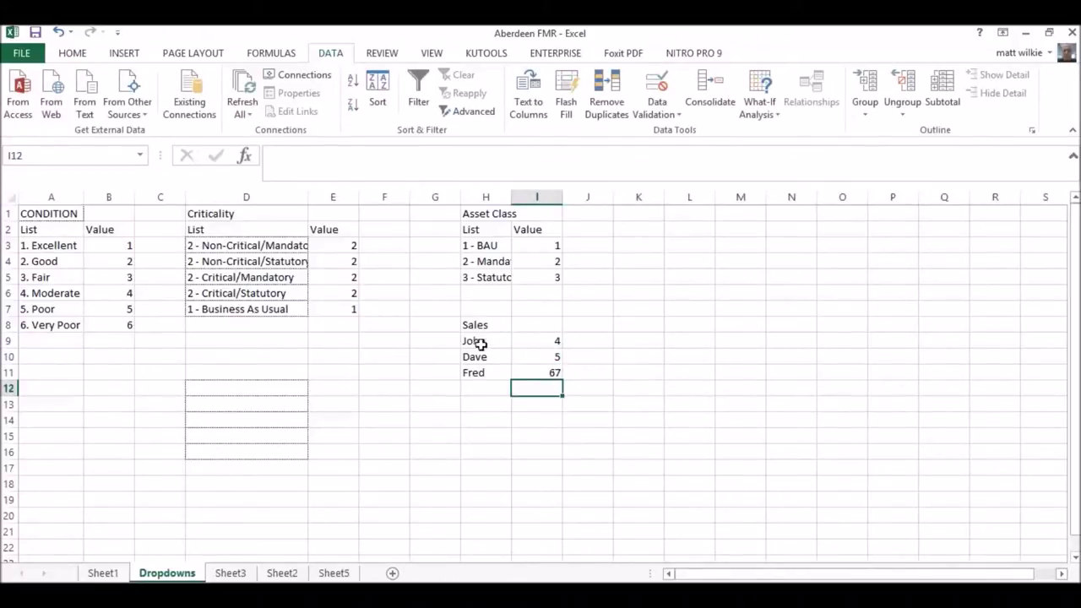
Step: Name the range H9:I11 Sales and reselect it to check the name
drag(470, 340, 540, 374)
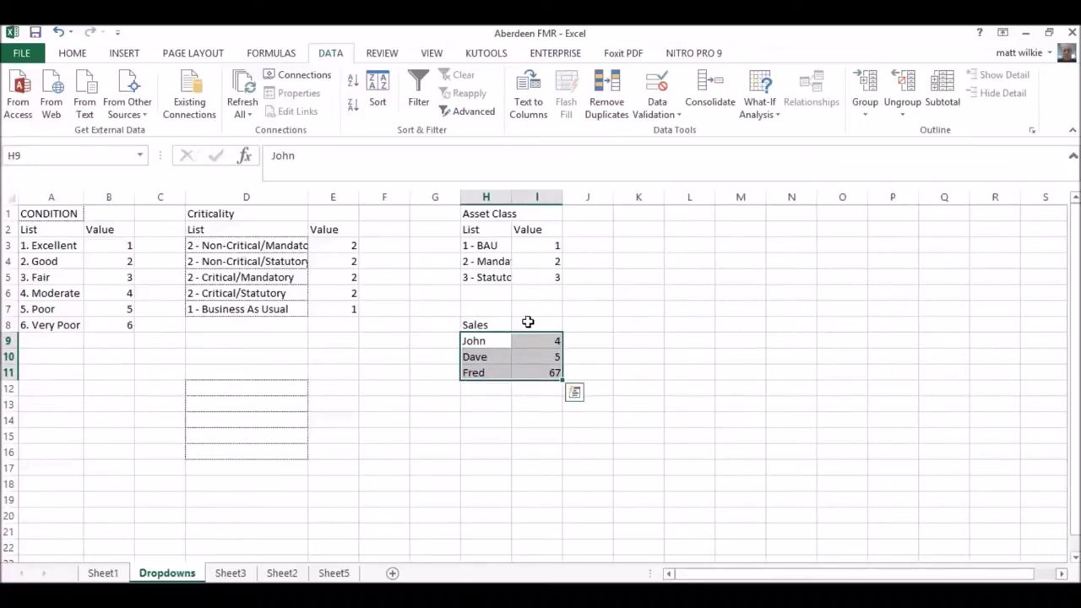
click(56, 156)
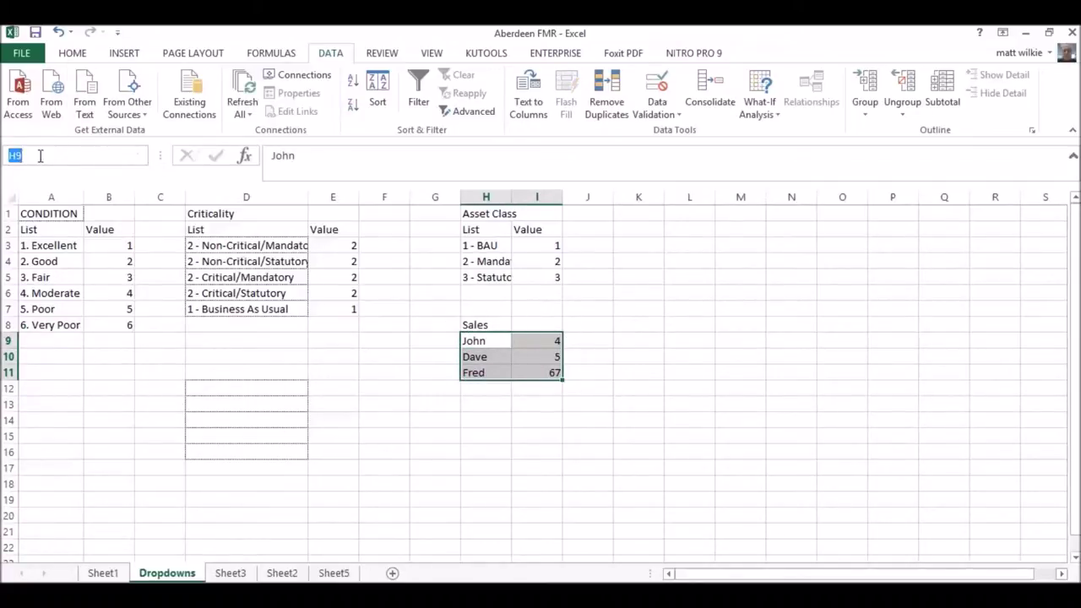
text(Sales)
key(Return)
click(504, 482)
click(488, 346)
drag(495, 345, 553, 372)
Step: Compare the first Asset Class entry in H3 with its matching value in I3
click(536, 261)
click(541, 245)
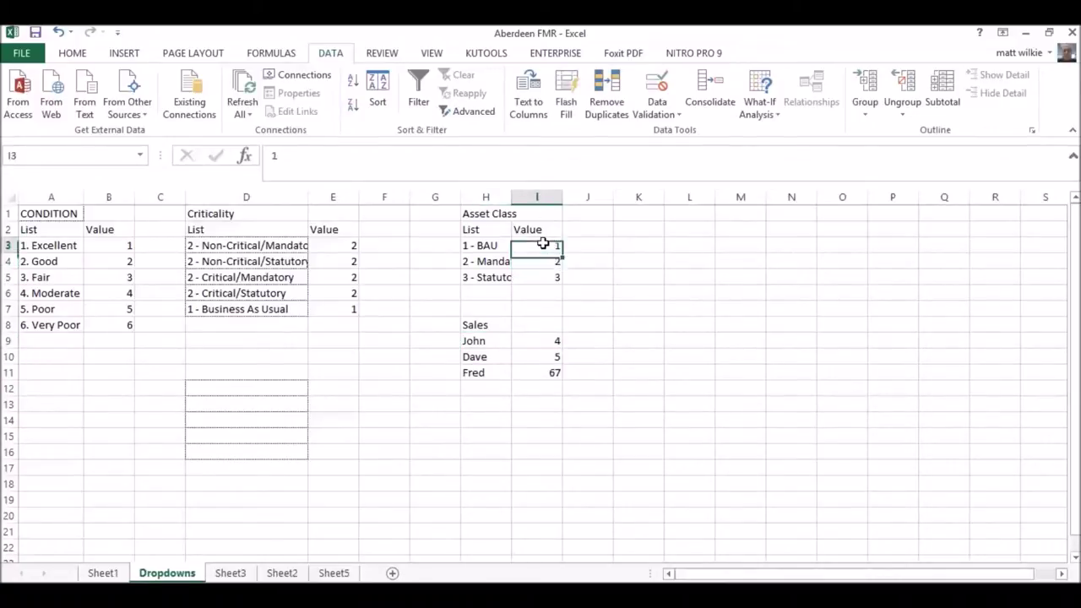
click(500, 245)
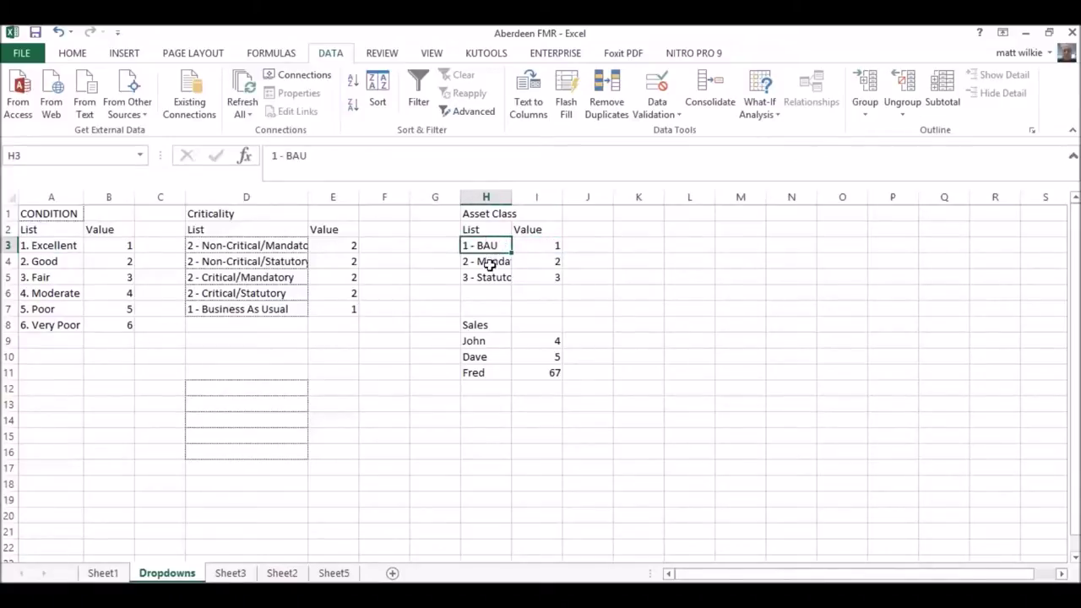
click(552, 245)
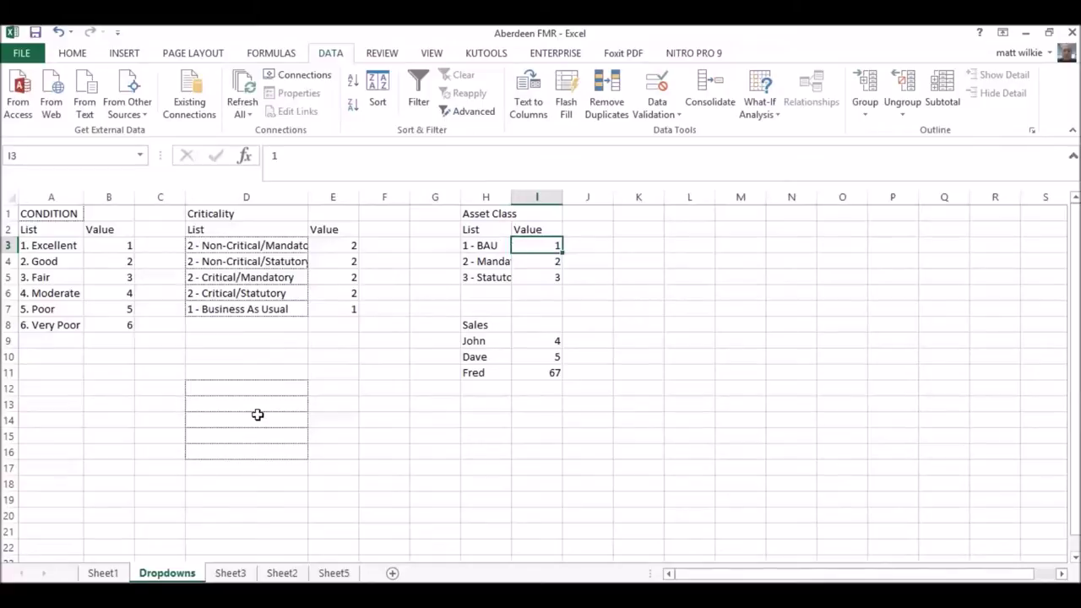
Step: On Sheet1, set the Asset Class dropdown in L14 to 1 - BAU
click(116, 574)
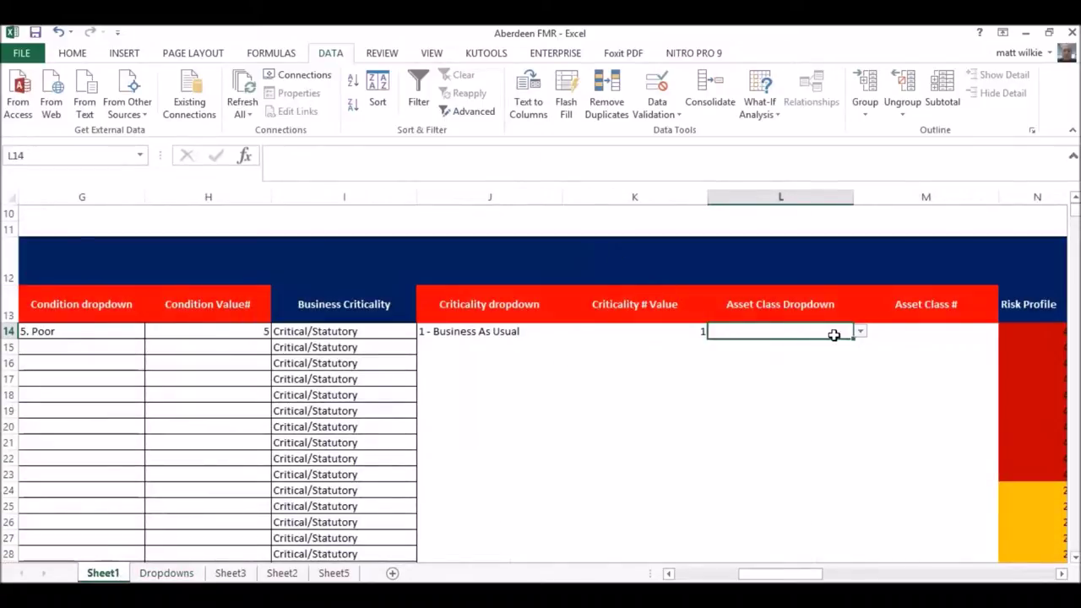
click(860, 334)
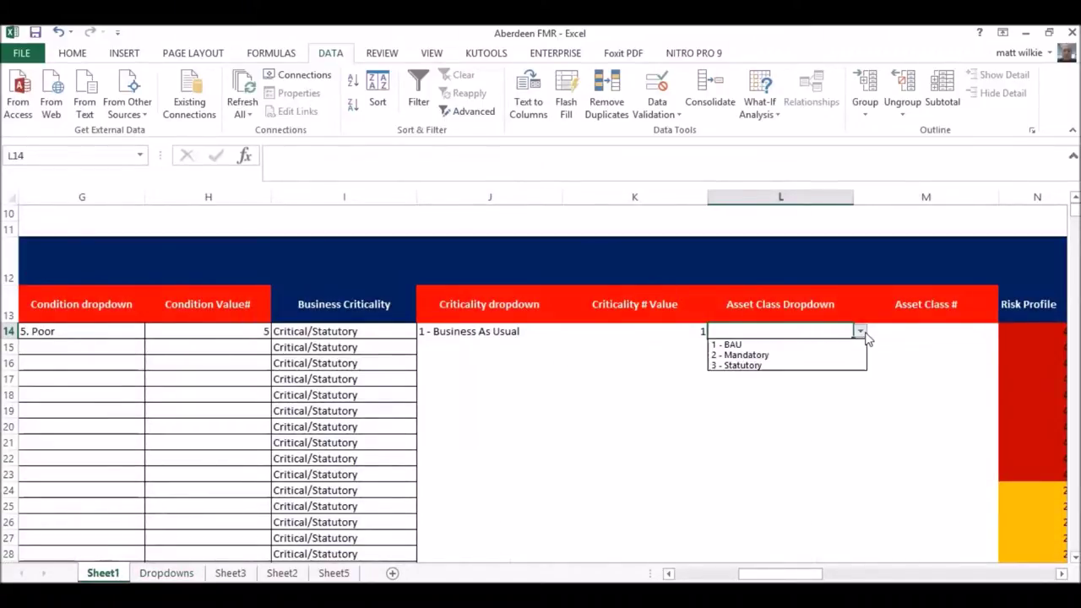
click(850, 347)
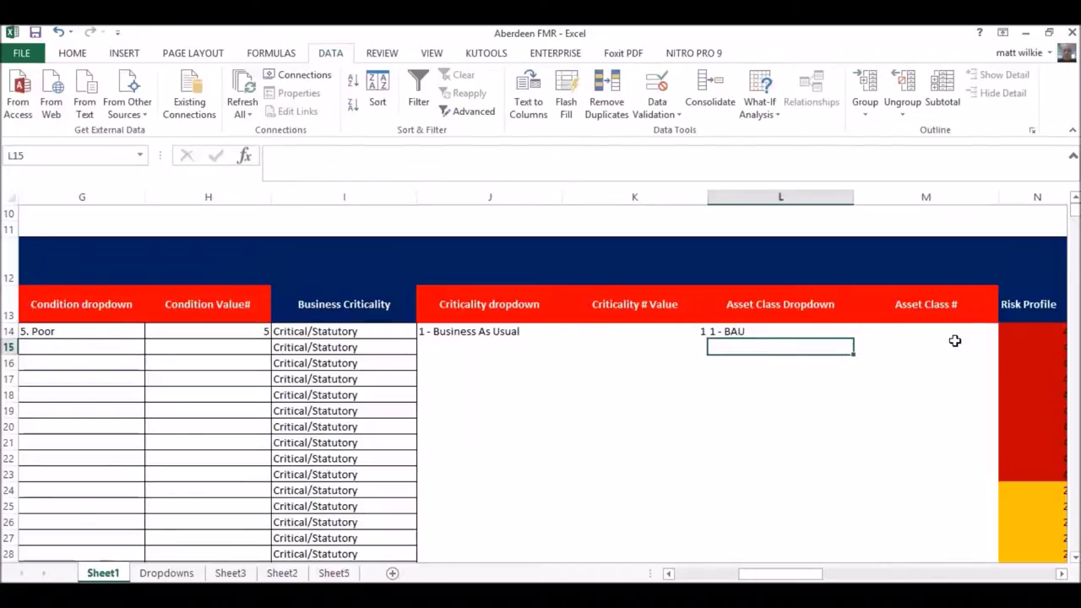
Step: Check the Asset Class selection and options in L14 against the adjacent Asset Class # cell M14
click(954, 335)
click(810, 330)
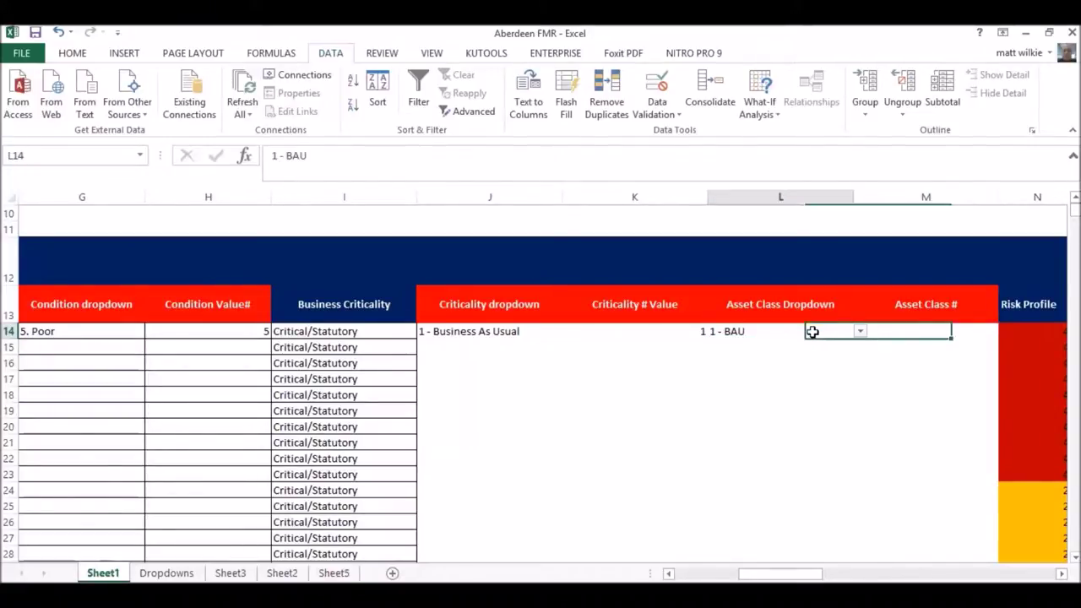
click(948, 327)
click(820, 337)
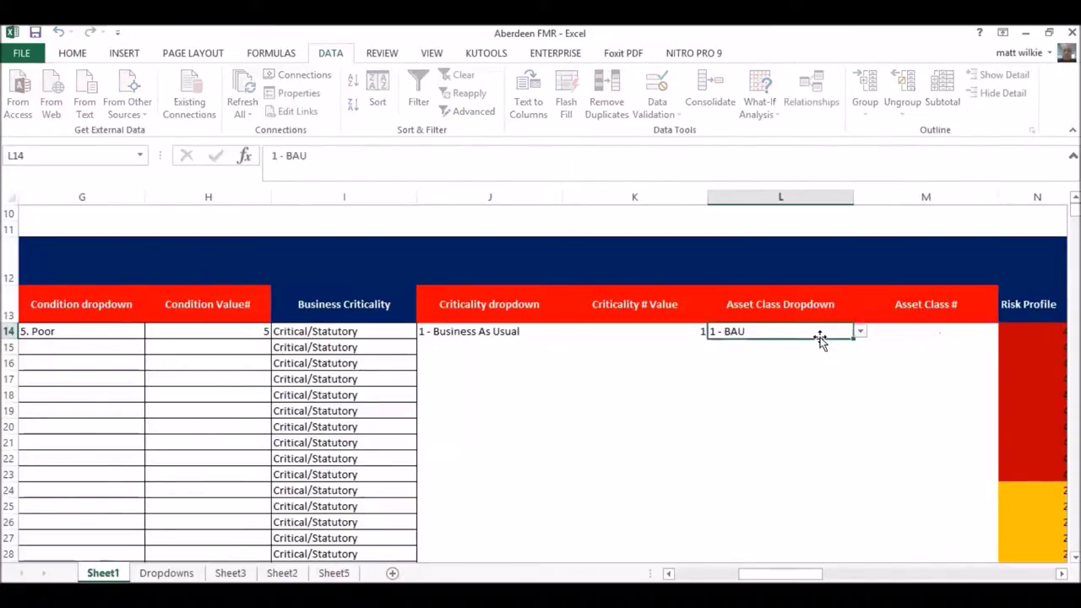
click(859, 335)
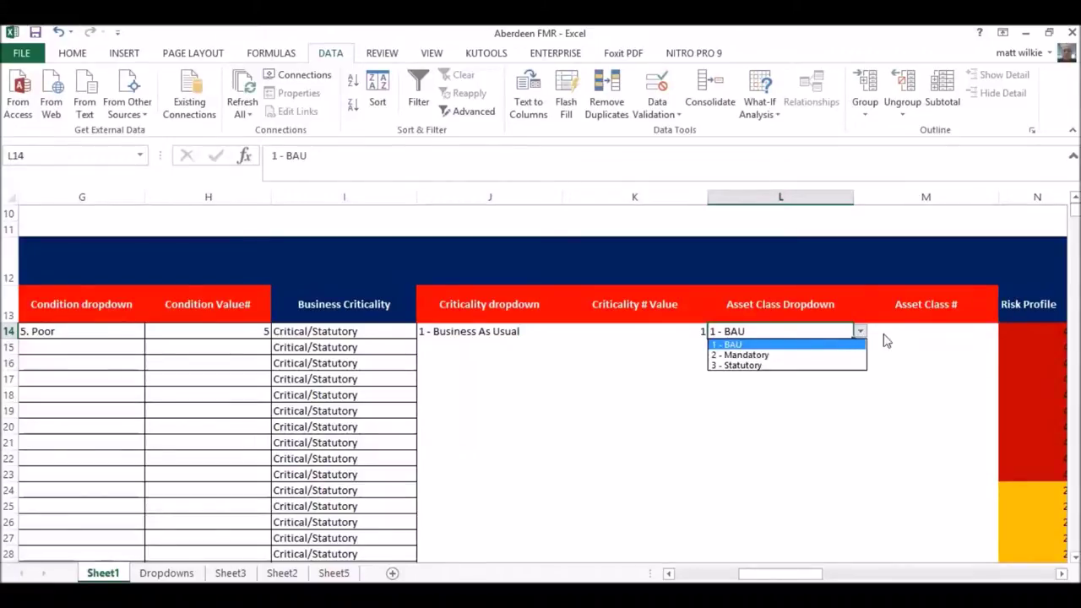
click(878, 333)
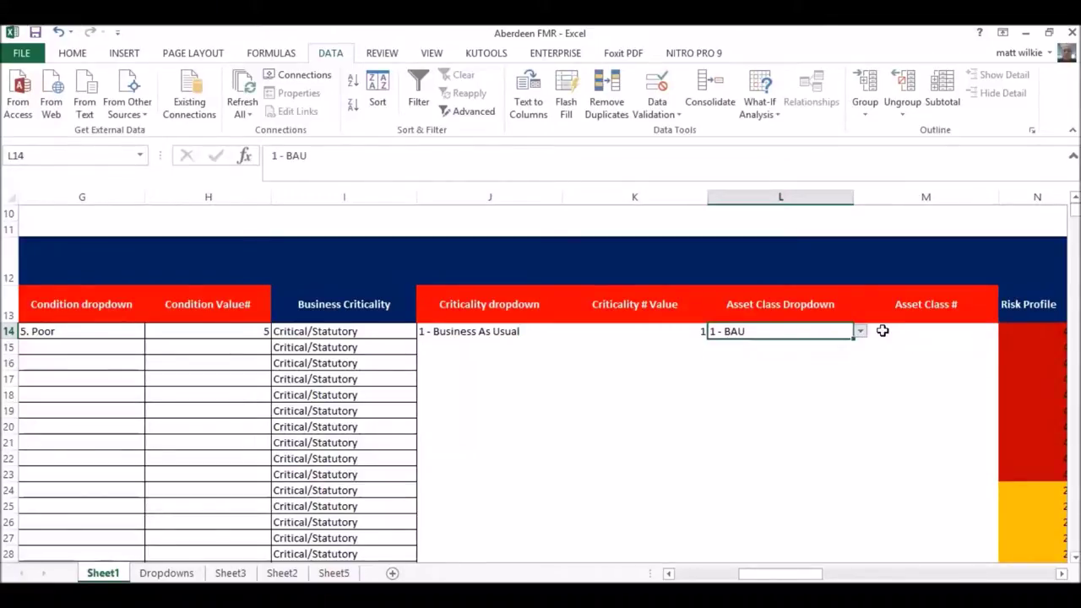
Step: Review the Criticality # Value lookup in K14 and set the Criticality dropdown in J14 to 2 - Critical/Mandatory
click(604, 335)
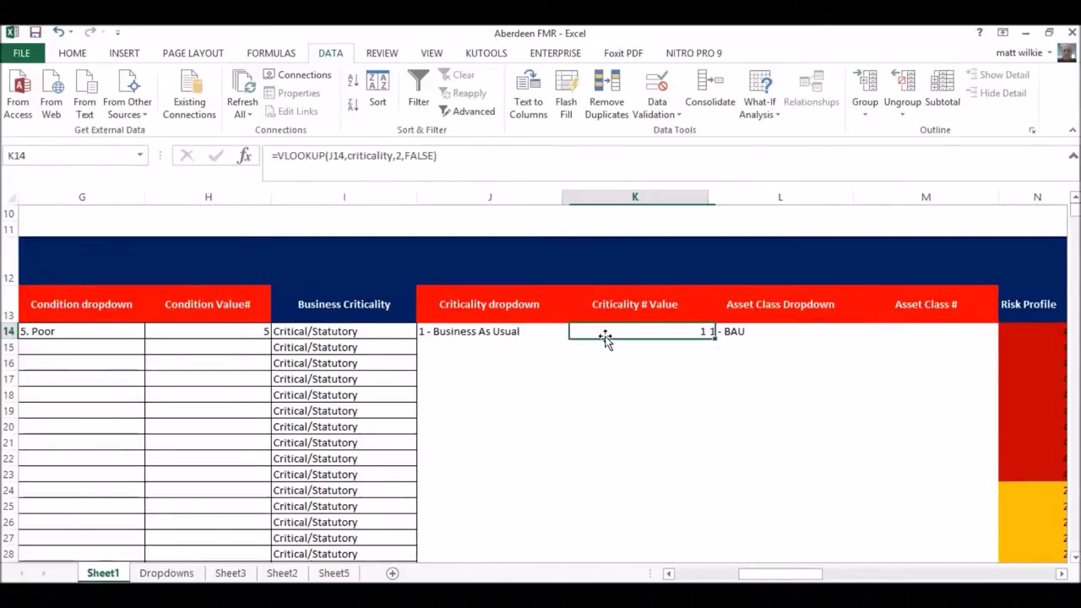
click(550, 335)
click(569, 333)
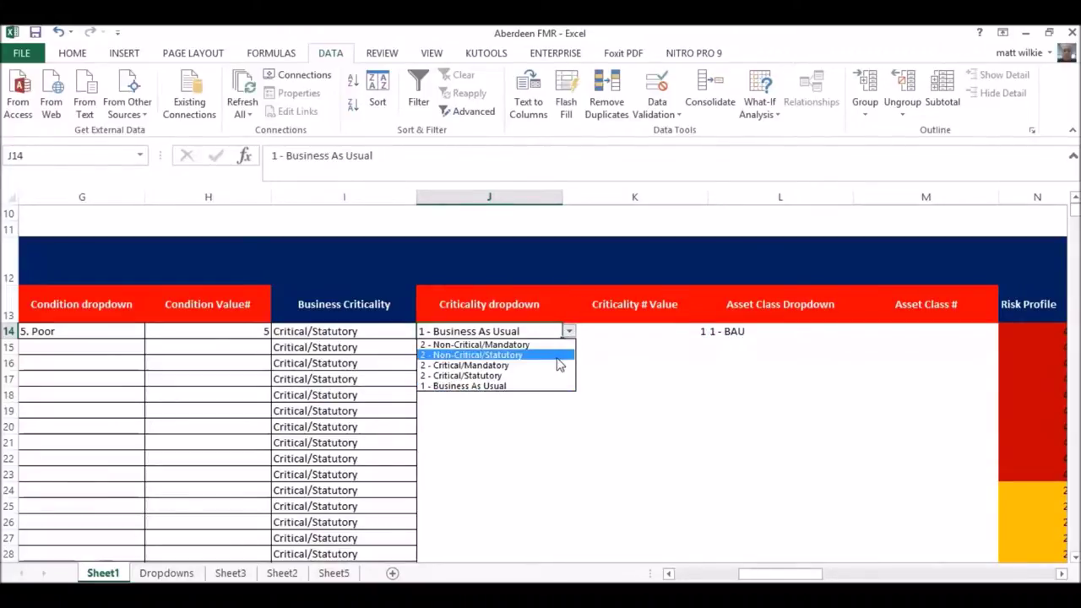
click(557, 366)
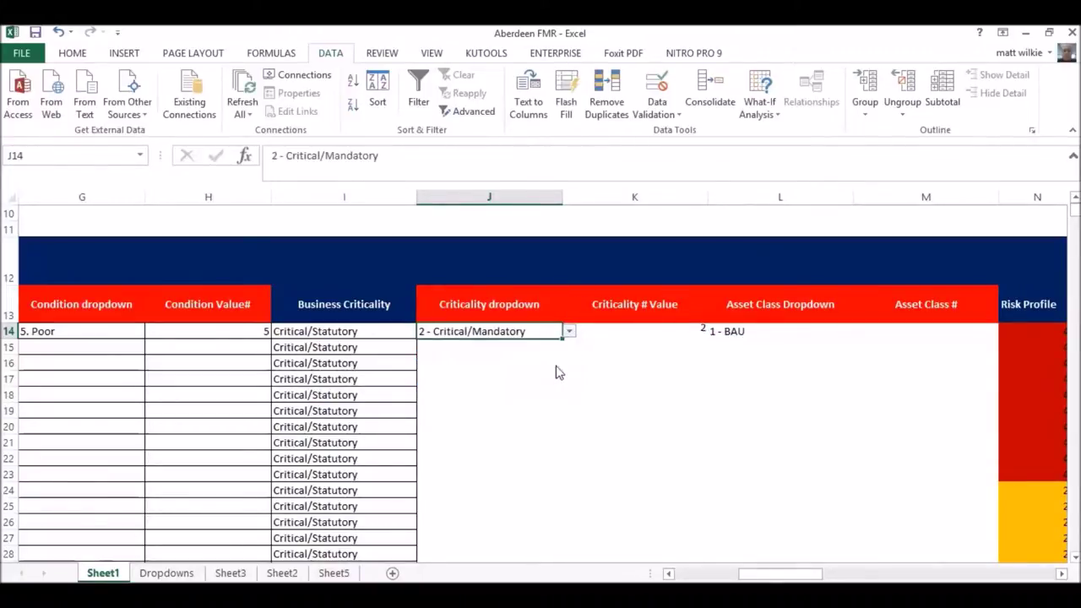
click(767, 330)
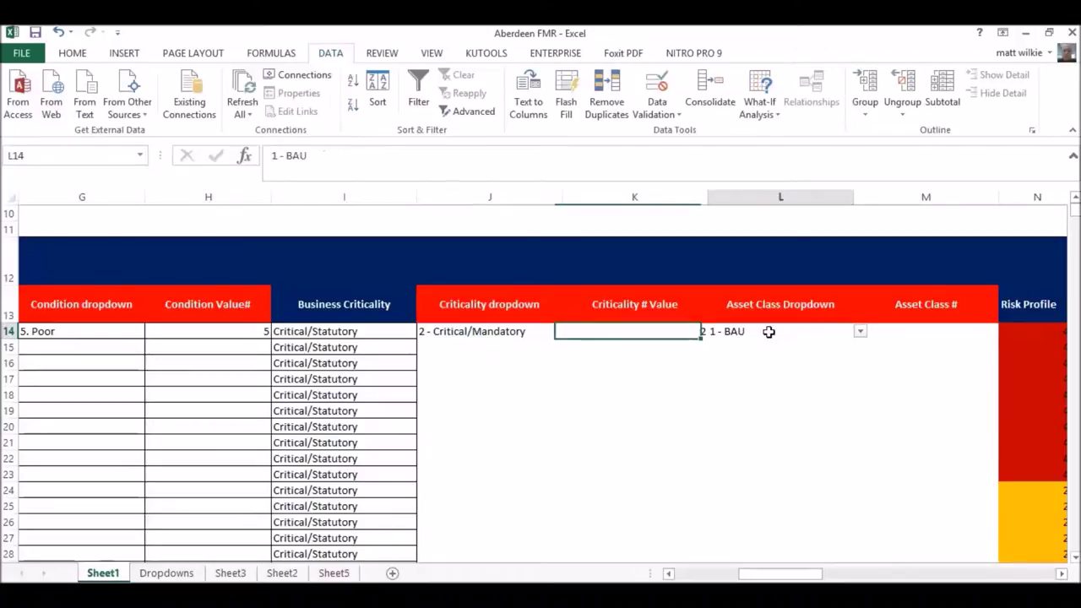
click(786, 331)
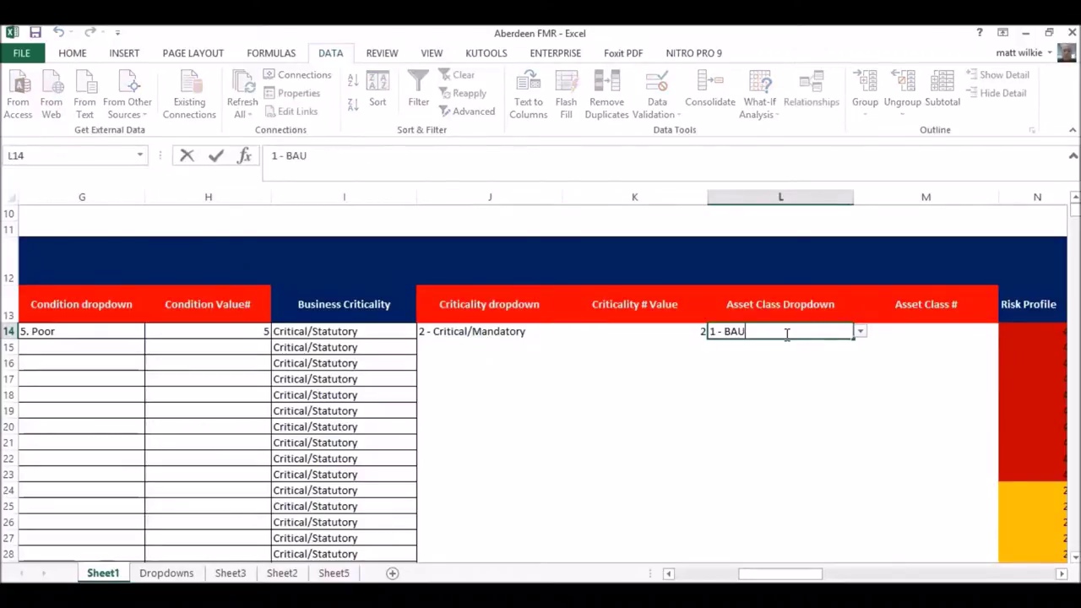
Step: Begin a VLOOKUP formula in the Asset Class # cell M14 with L14 as the lookup value
click(936, 331)
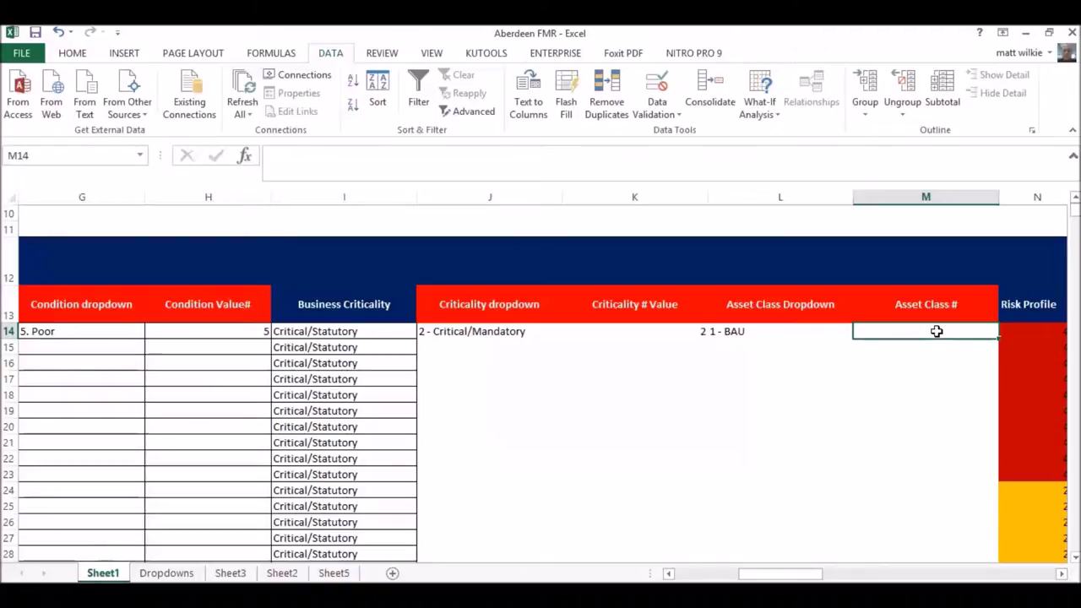
click(716, 172)
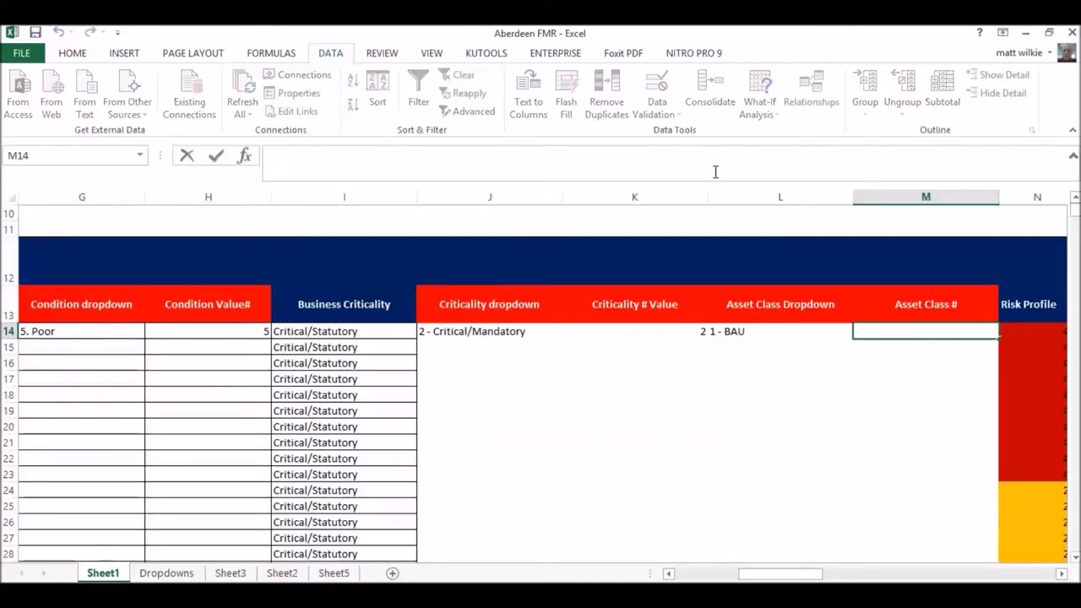
text(=VLOO)
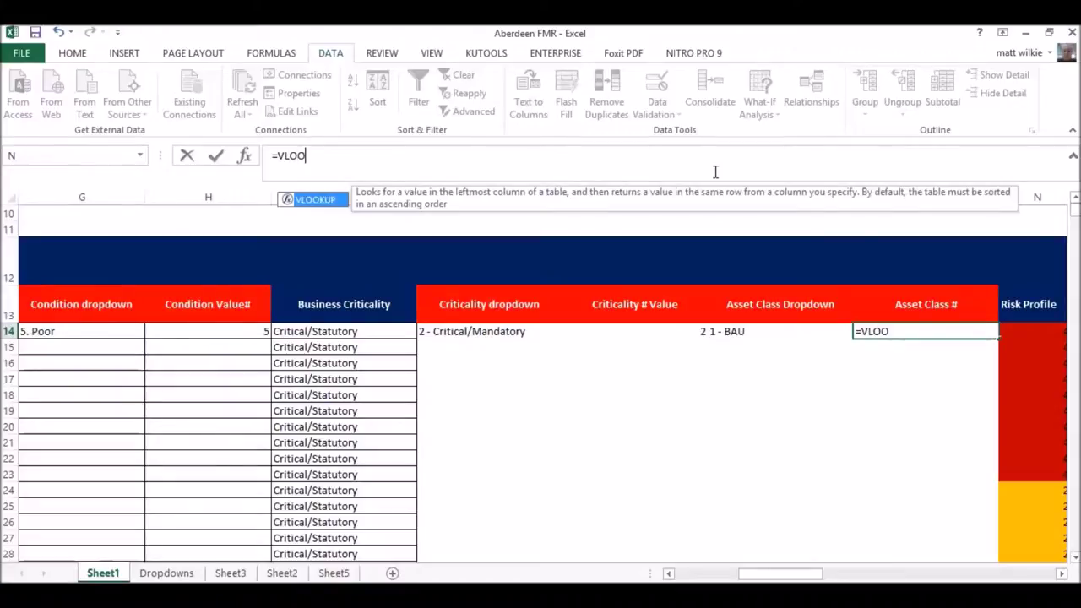
double_click(336, 200)
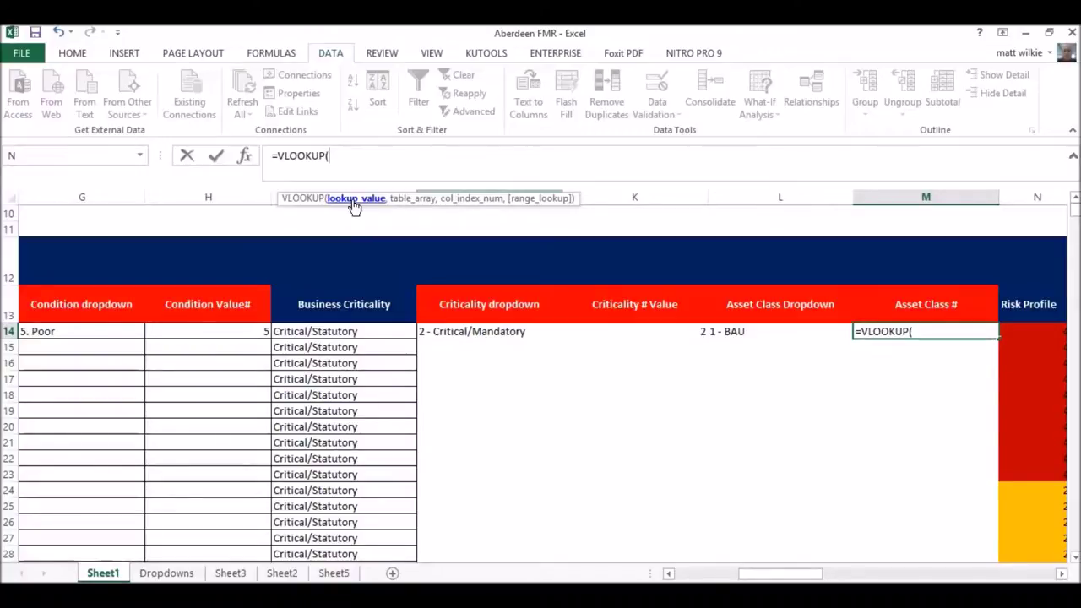
click(746, 331)
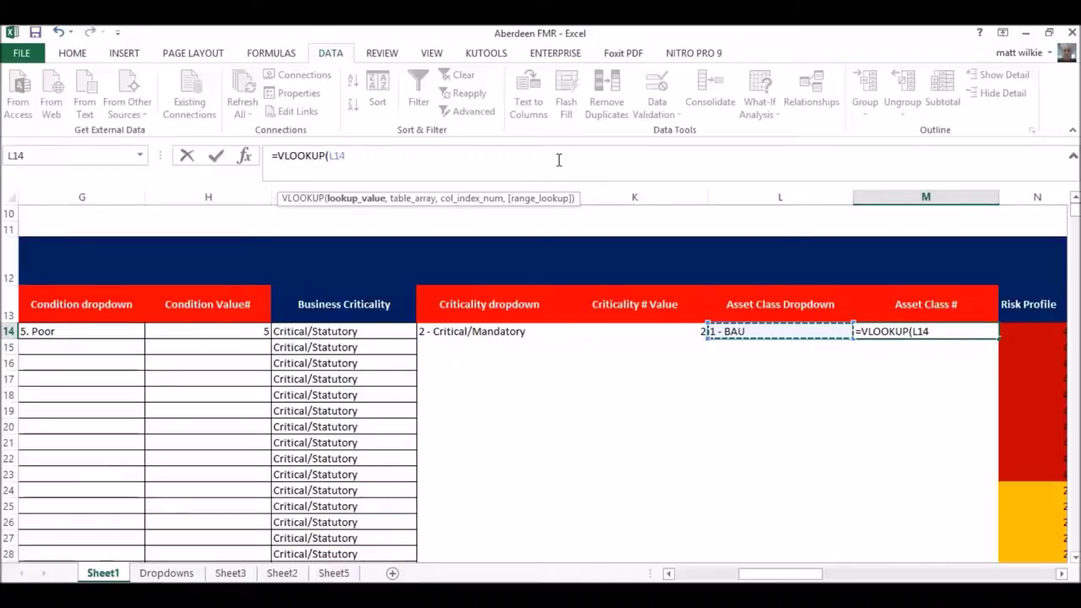
text(,)
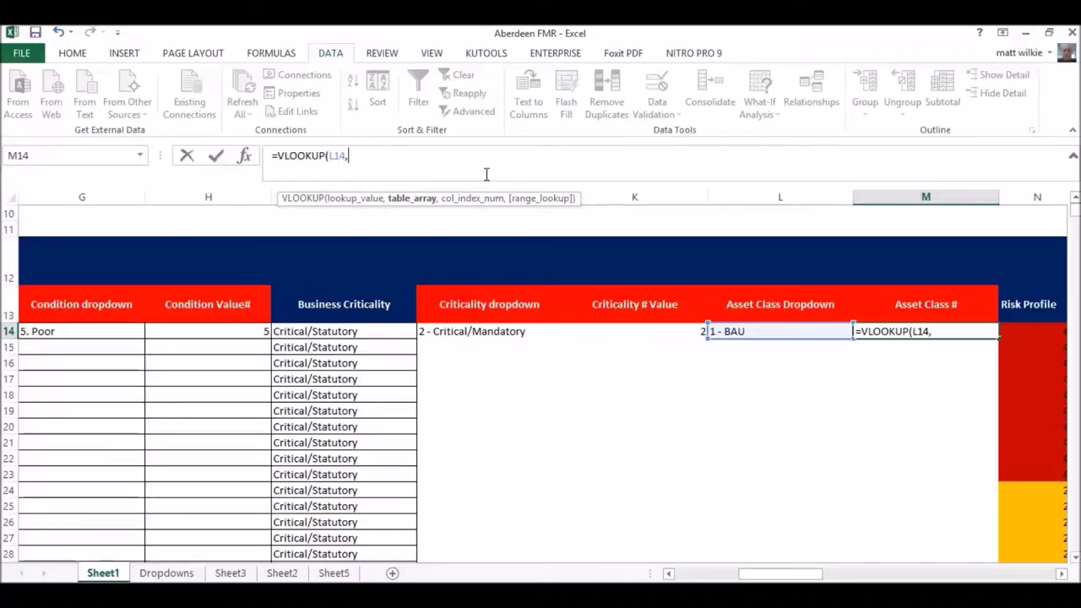
text(ass)
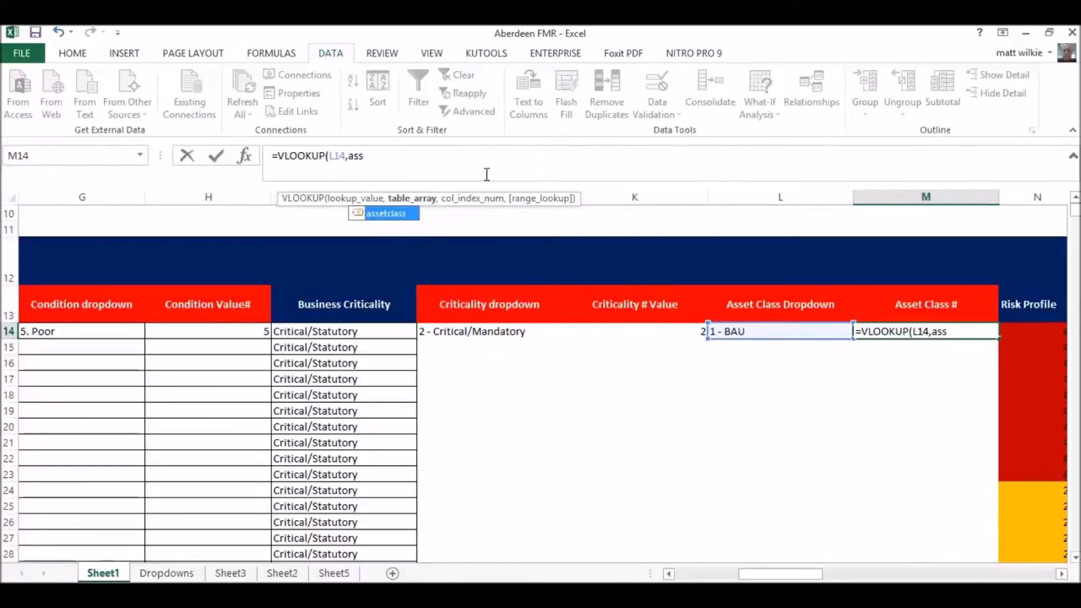
double_click(403, 220)
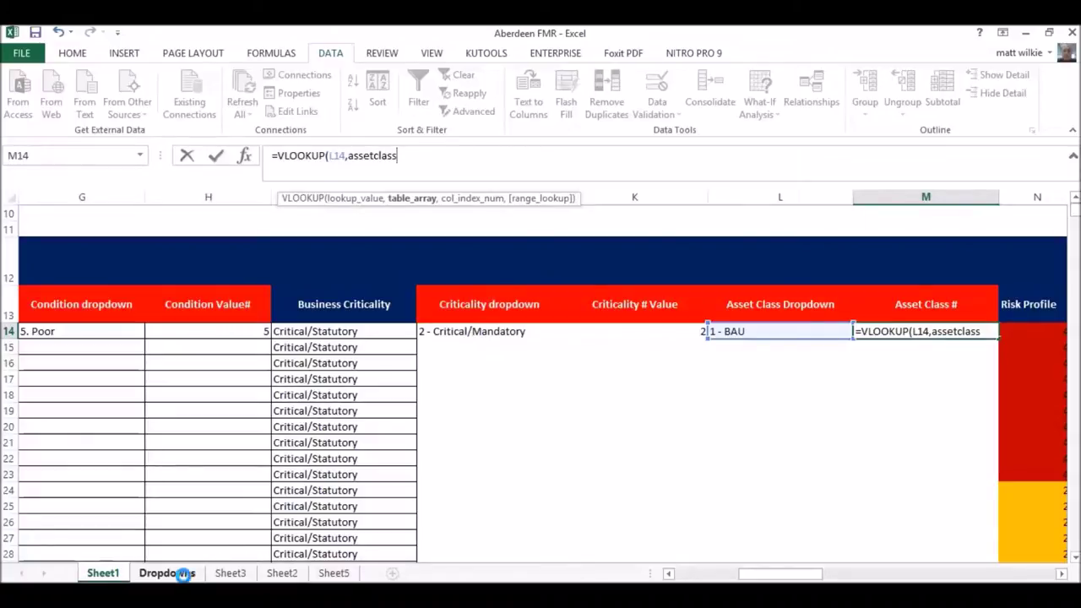
click(184, 577)
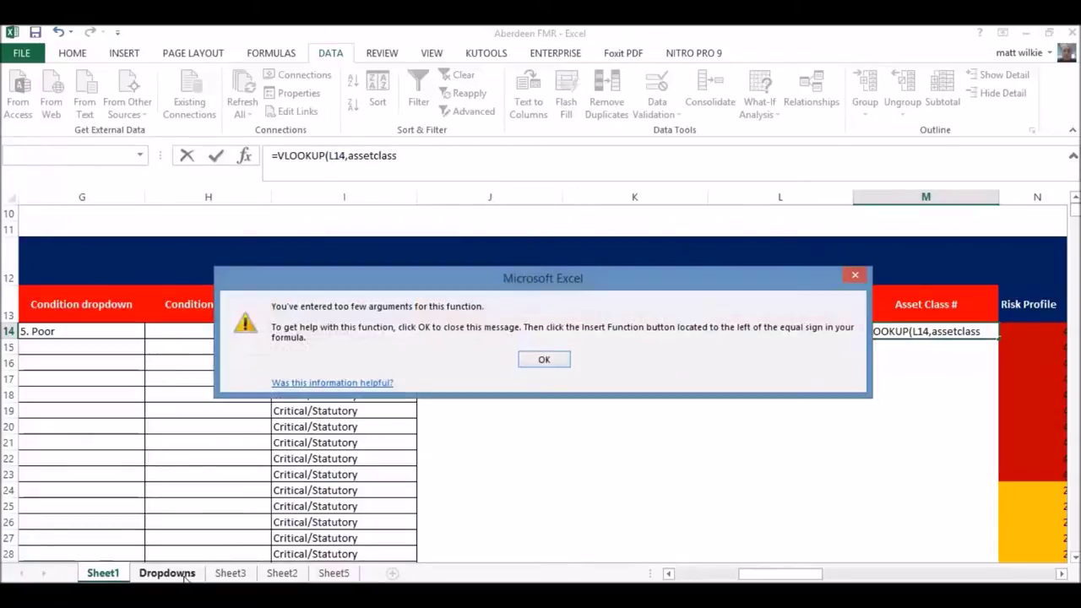
click(550, 359)
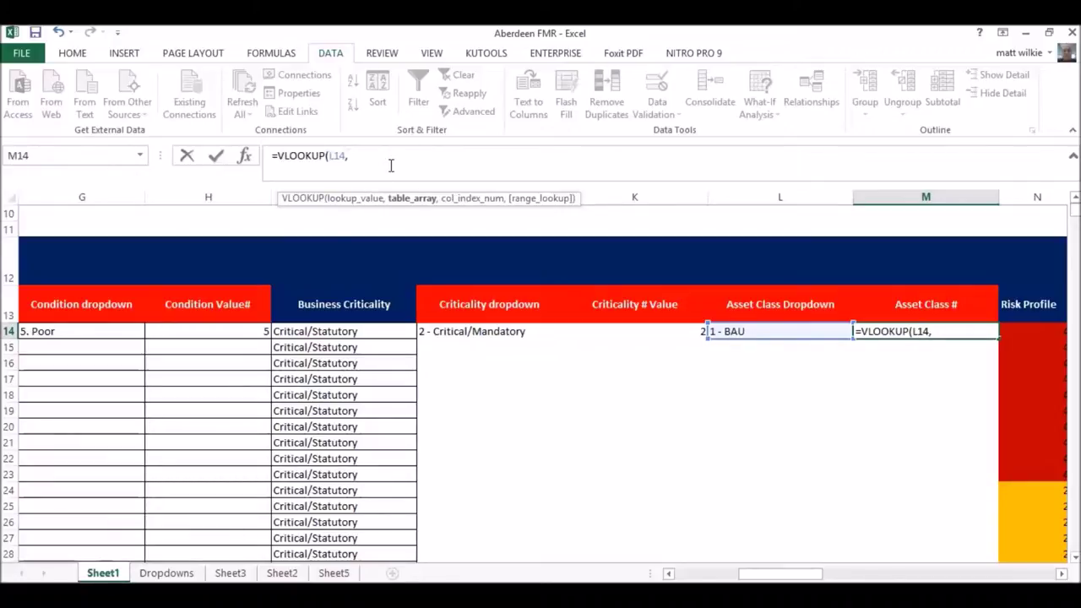
text(as)
key(BackSpace)
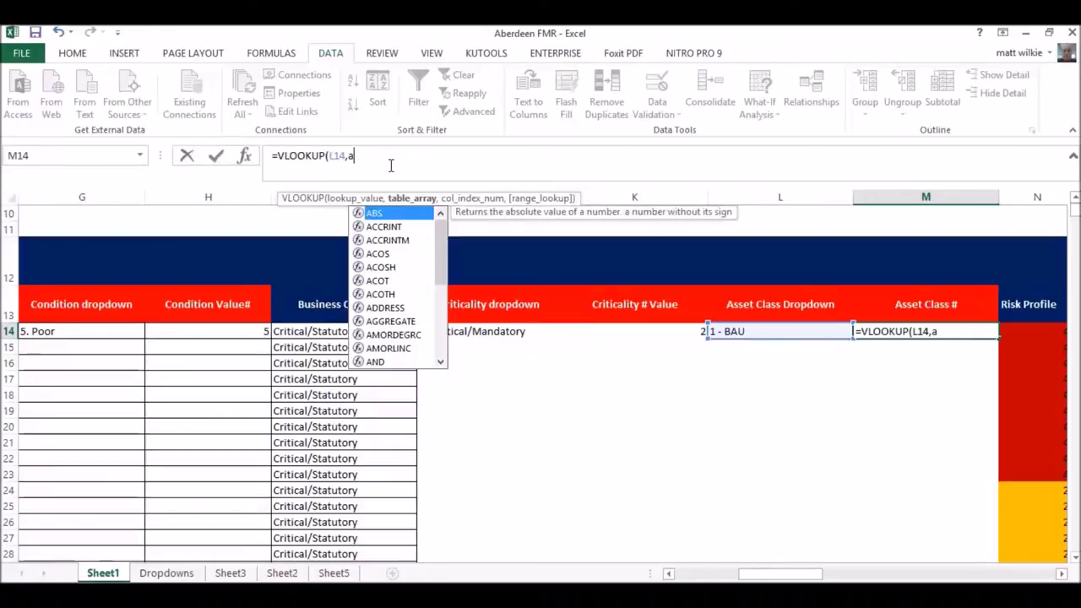
text(ss)
key(Return)
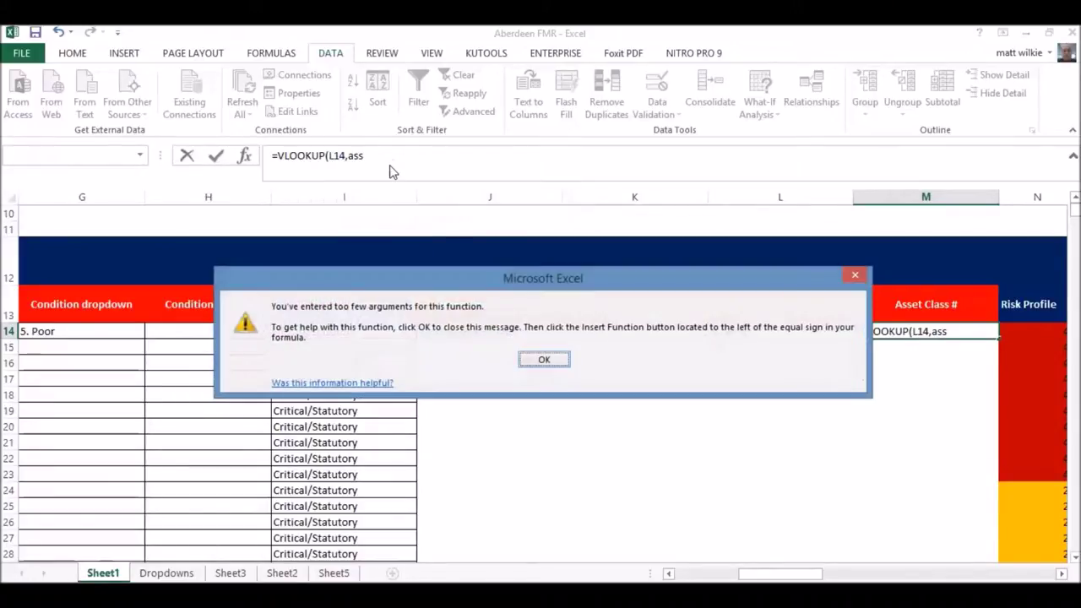
key(Return)
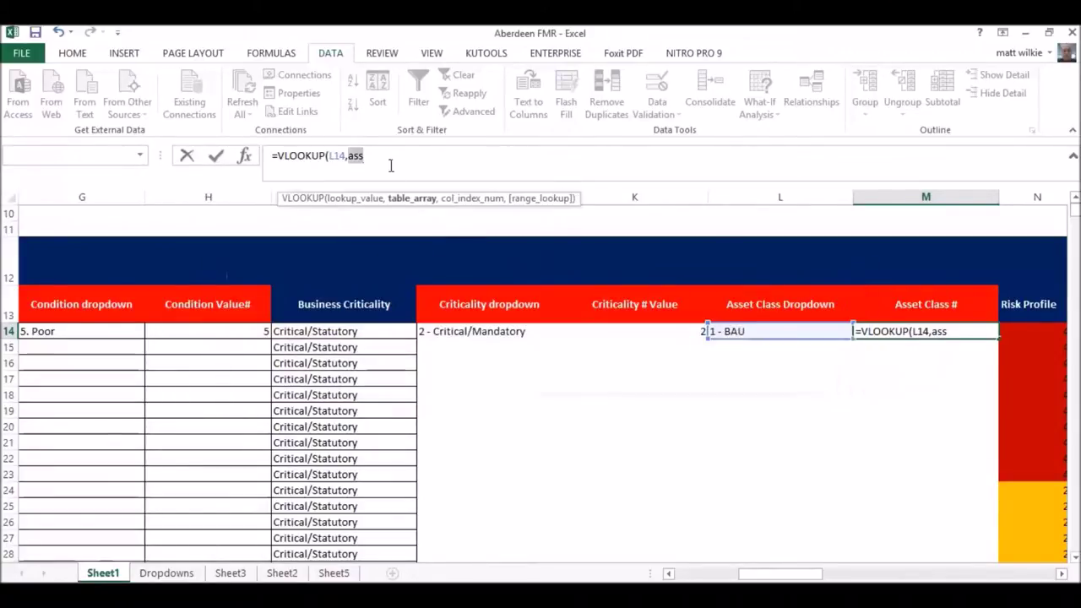
Step: Enter the named range assetclass as the table array of the VLOOKUP in M14
text(assetclass,)
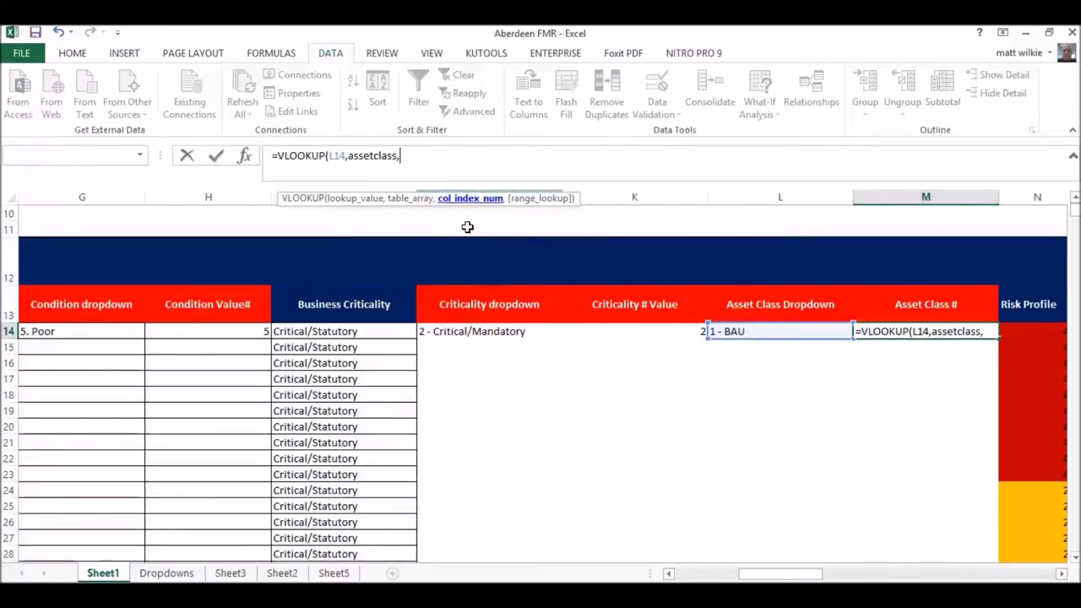
click(166, 572)
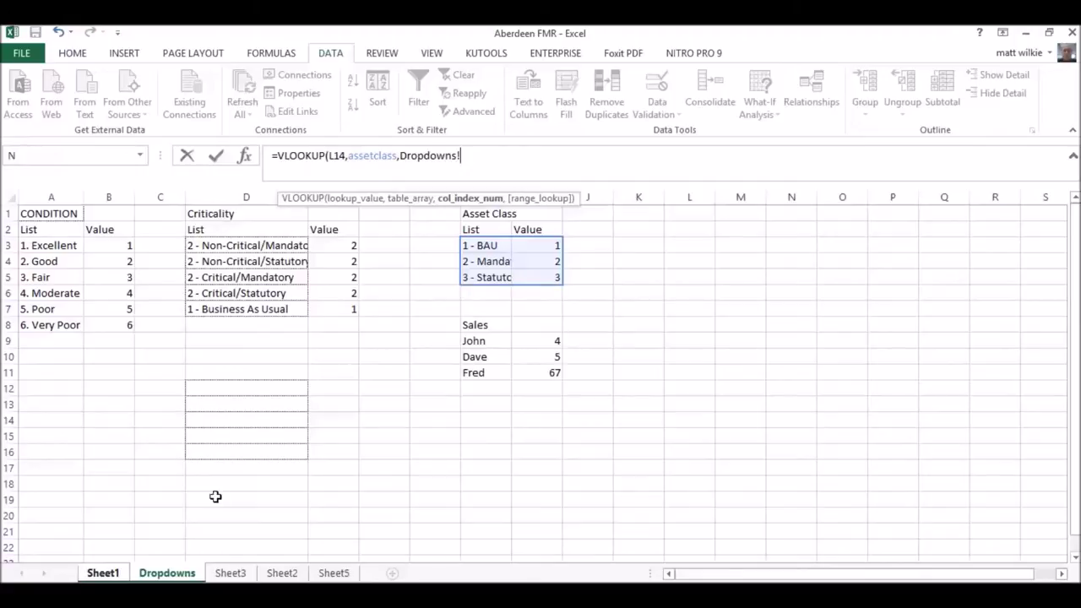
click(103, 573)
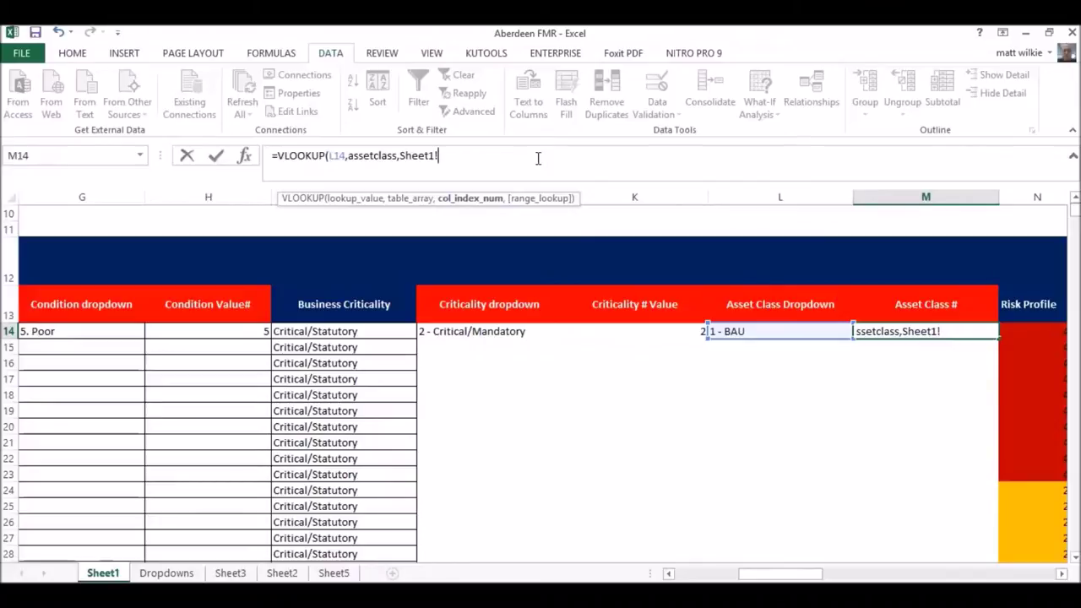
key(BackSpace)
key(BackSpace)
key(BackSpace)
key(BackSpace)
key(BackSpace)
key(BackSpace)
key(BackSpace)
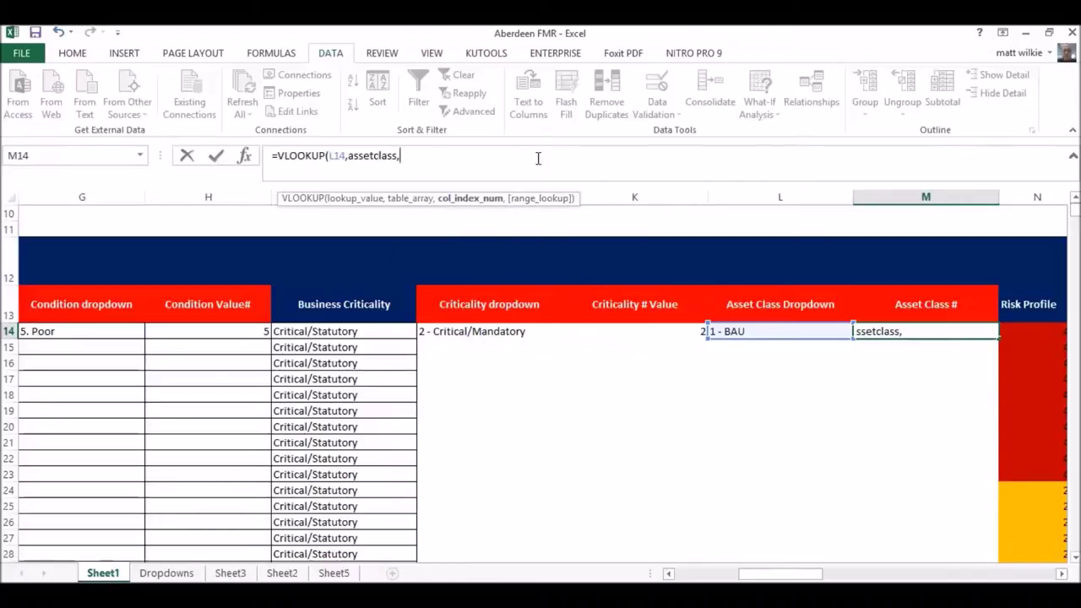
Step: Complete the VLOOKUP in M14 with column index 2 and FALSE for an exact match
text(2,)
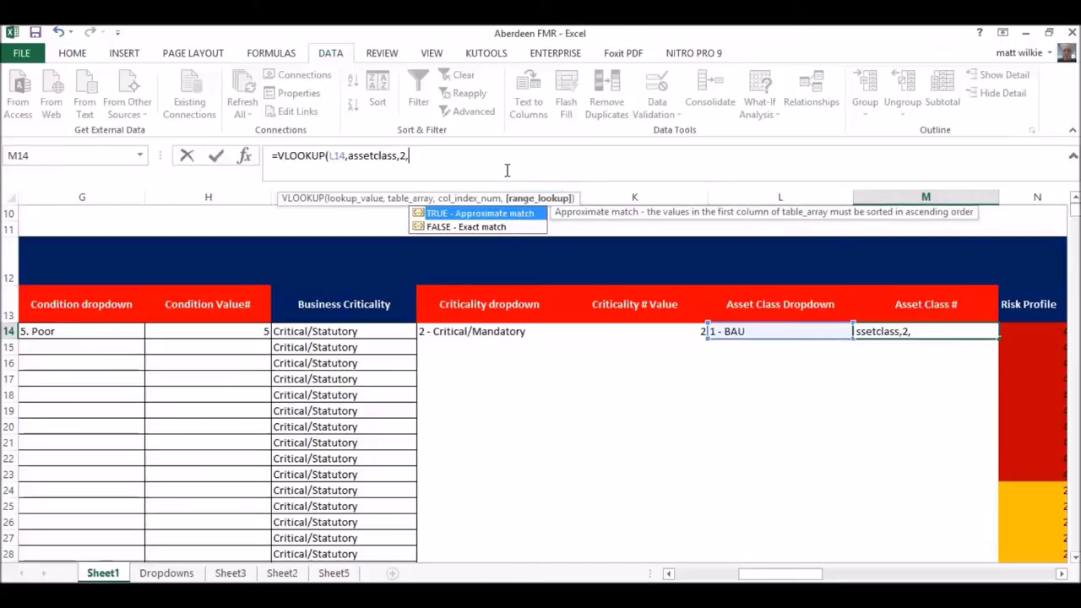
text(LSE)
key(Return)
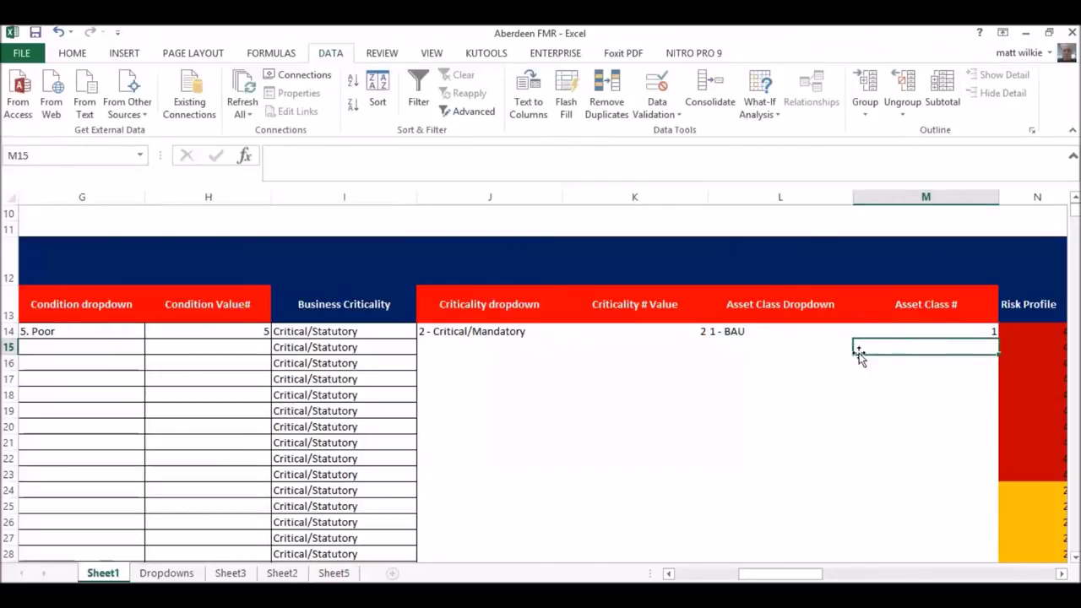
Step: Test the Asset Class dropdown in L14 with 2 - Mandatory and finally 3 - Statutory, checking the lookup in M14
click(785, 329)
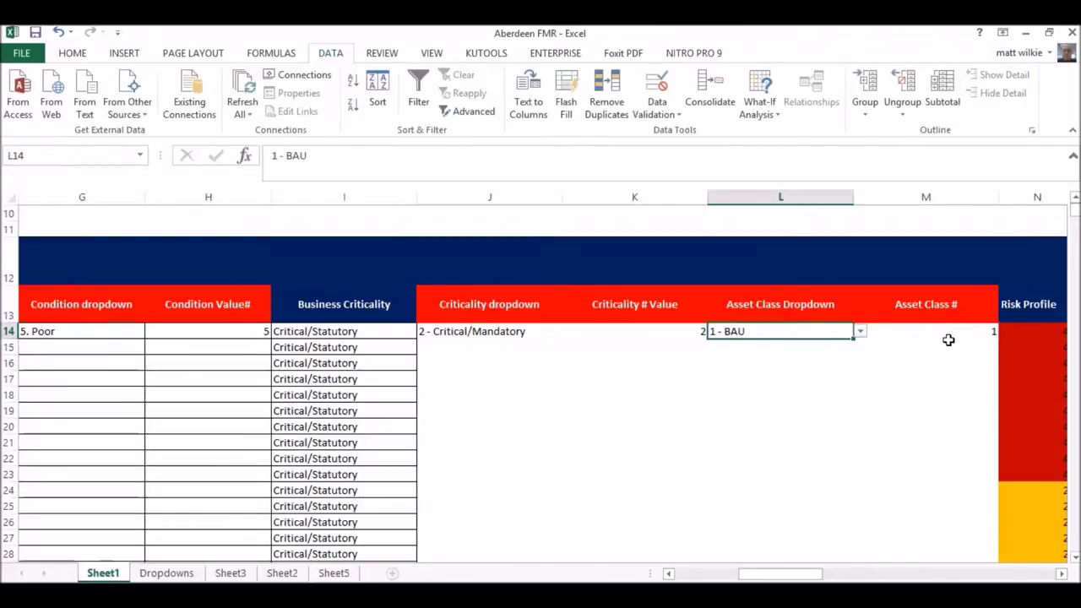
click(859, 332)
click(850, 354)
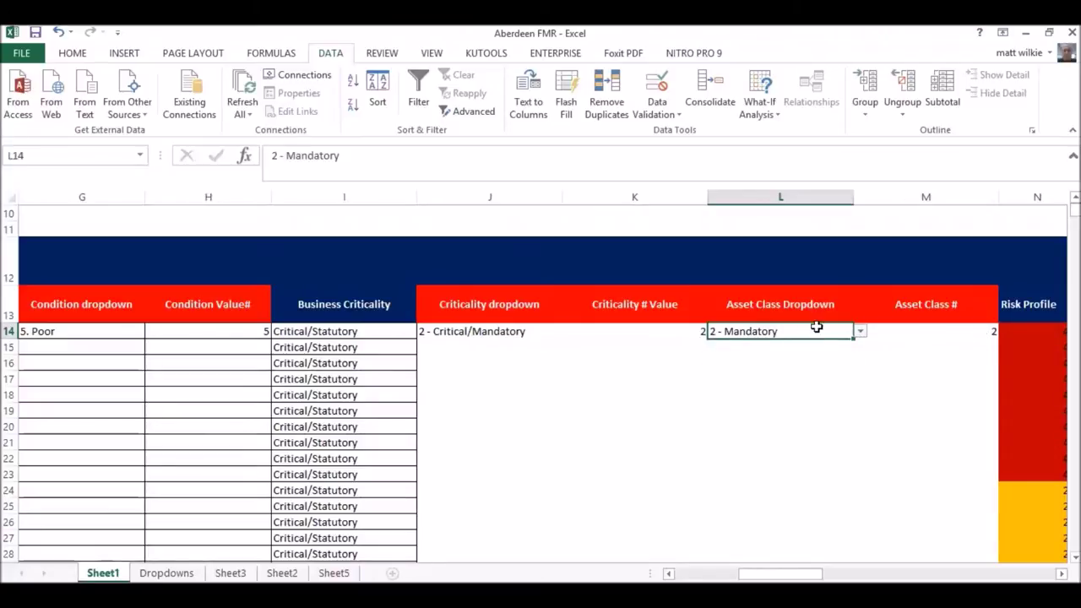
click(861, 334)
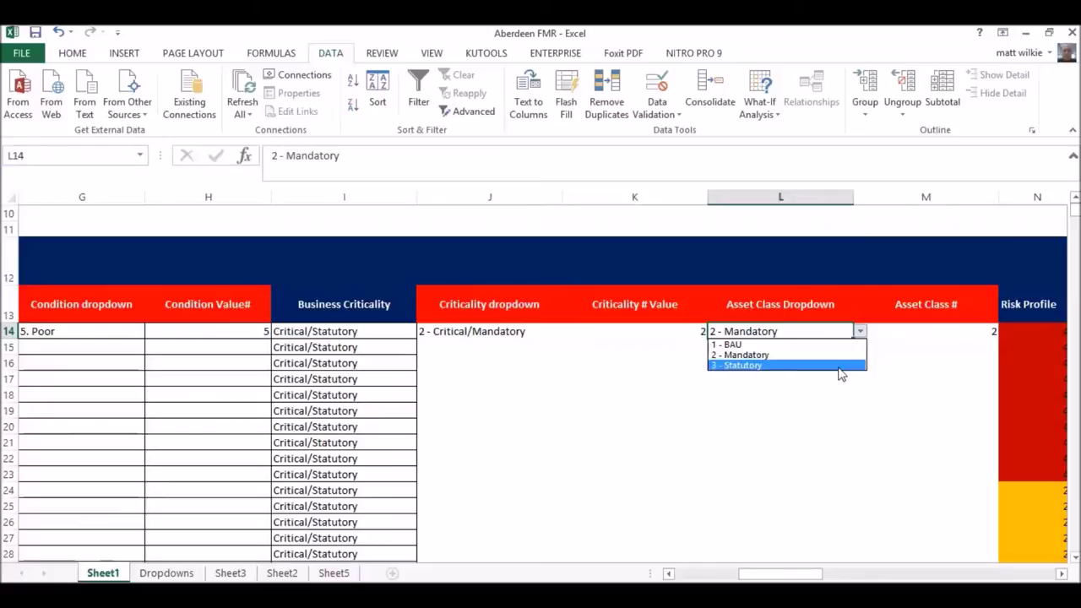
click(841, 365)
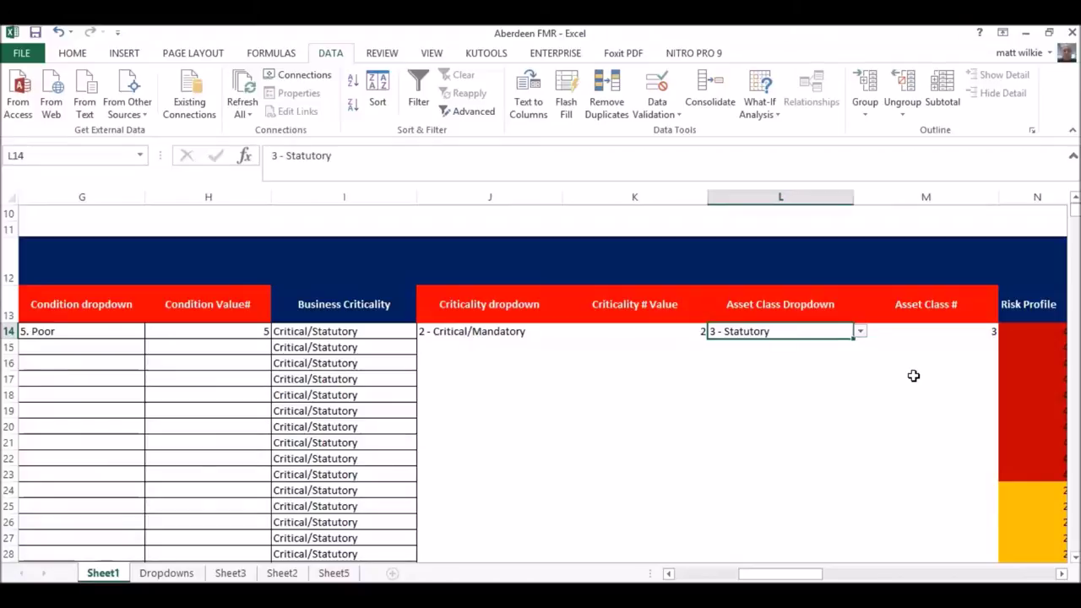
click(947, 331)
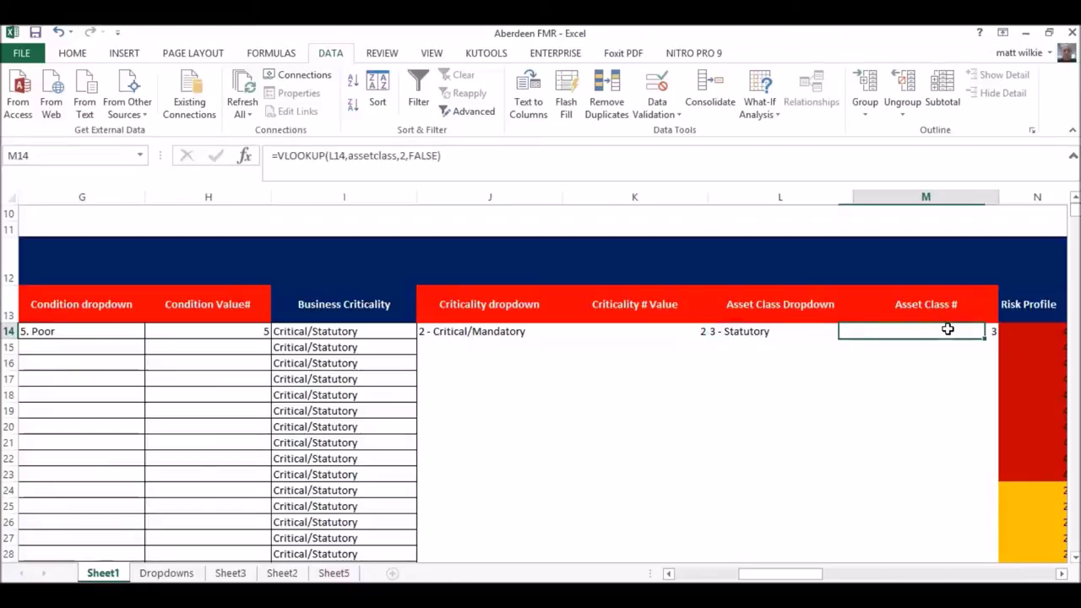
Step: Set the Criticality dropdown in J14 to 1 - Business As Usual and check the lookup in K14
click(818, 336)
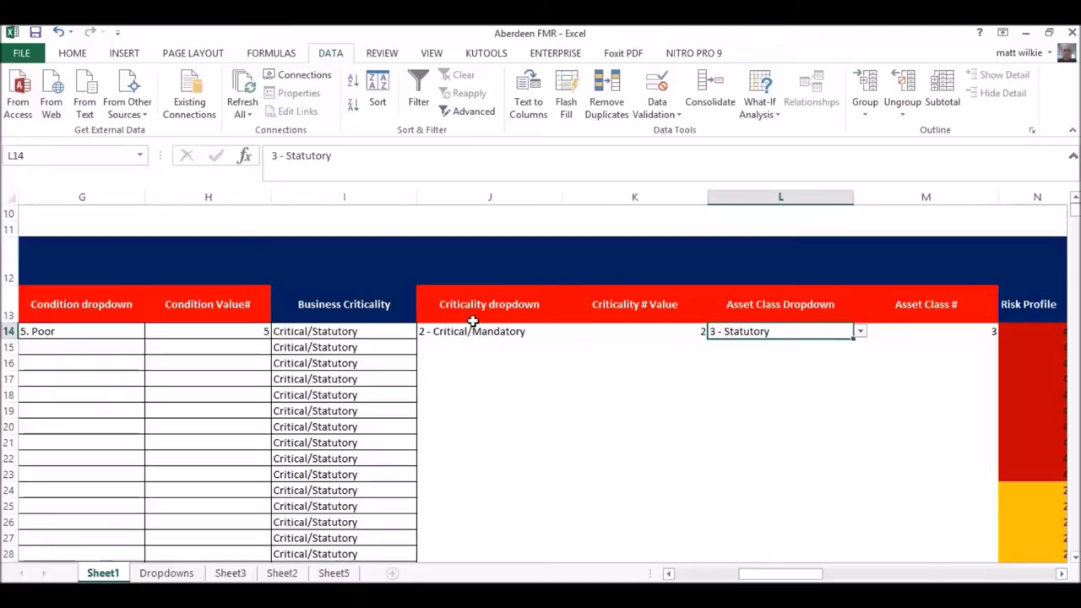
click(499, 342)
click(502, 309)
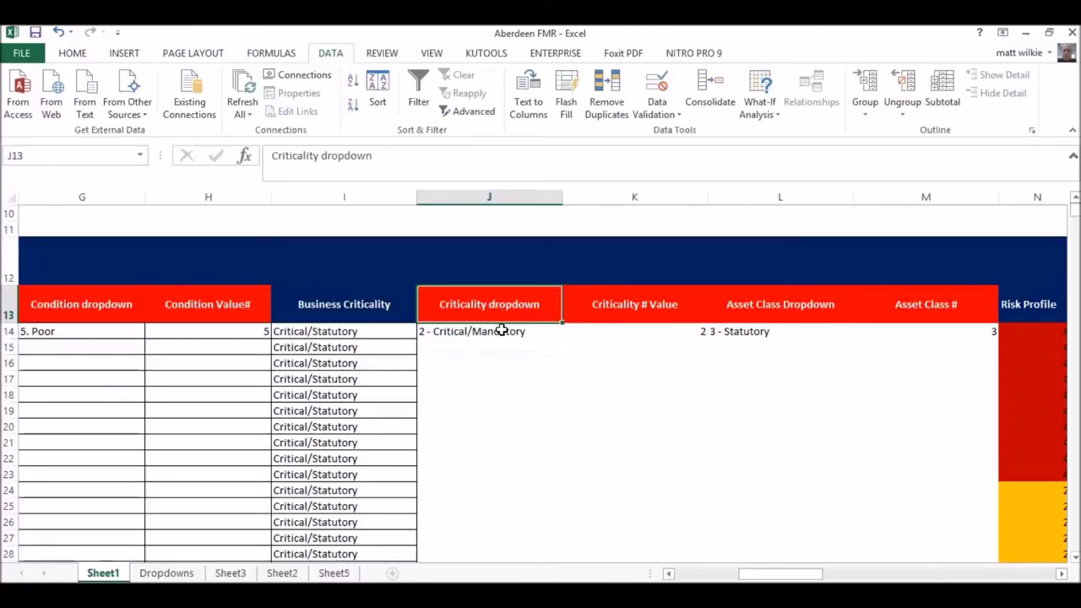
click(501, 331)
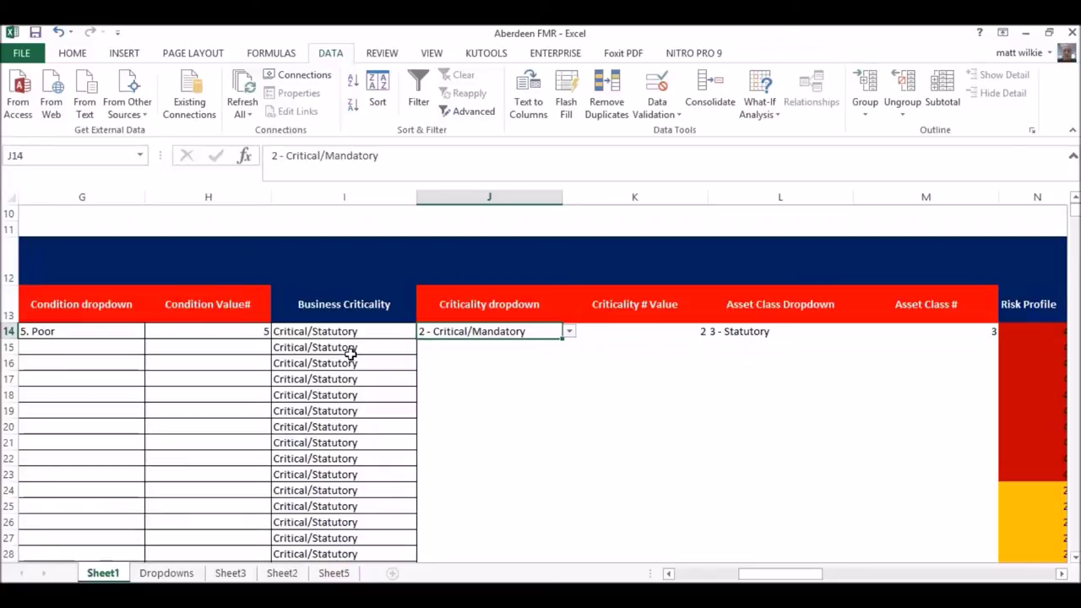
click(569, 333)
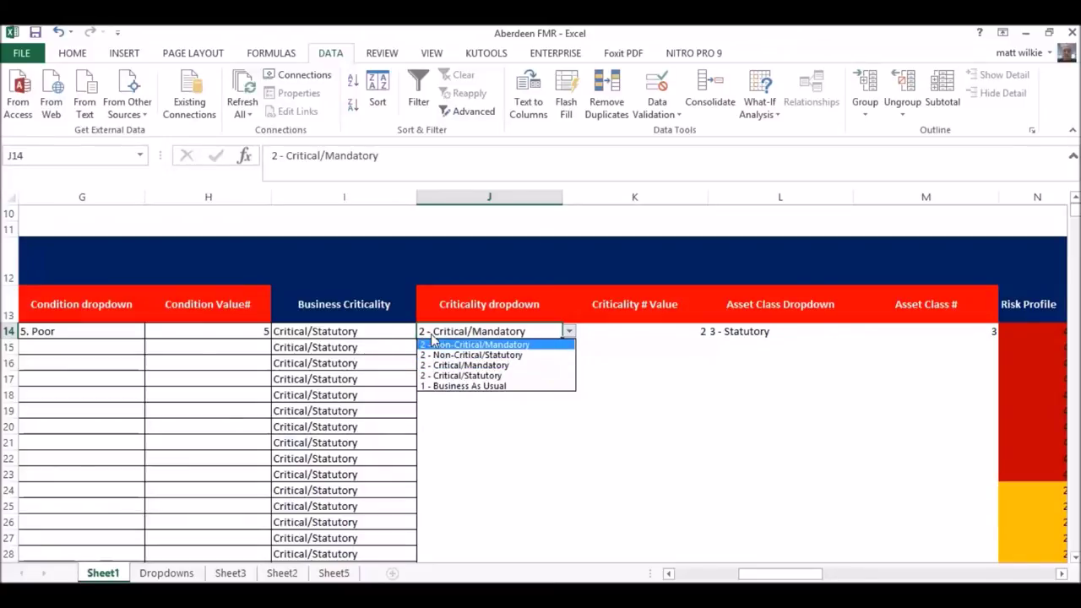
click(436, 388)
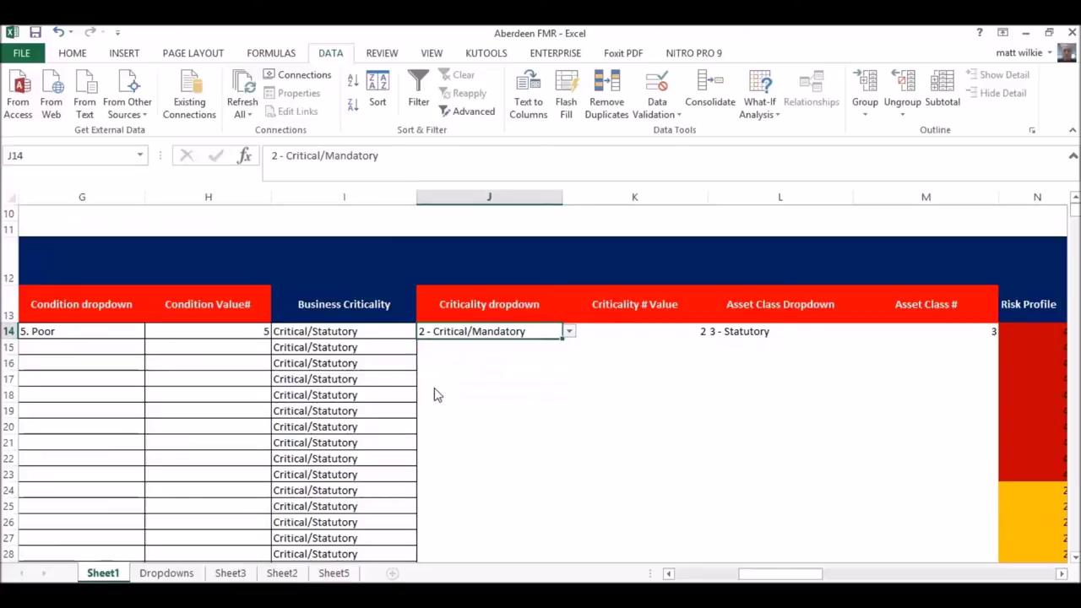
click(700, 332)
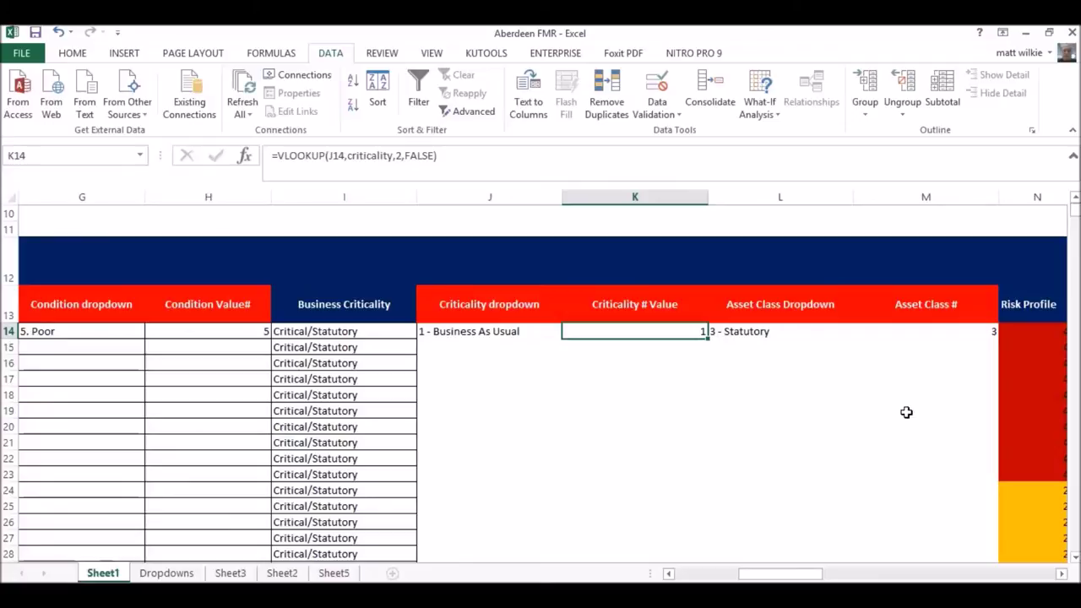
click(895, 361)
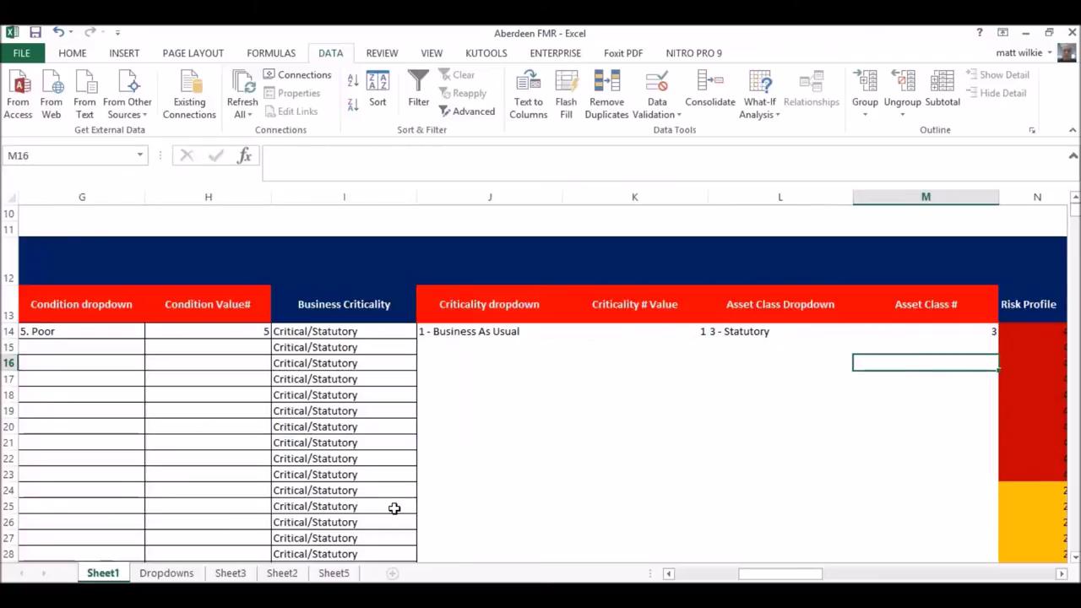